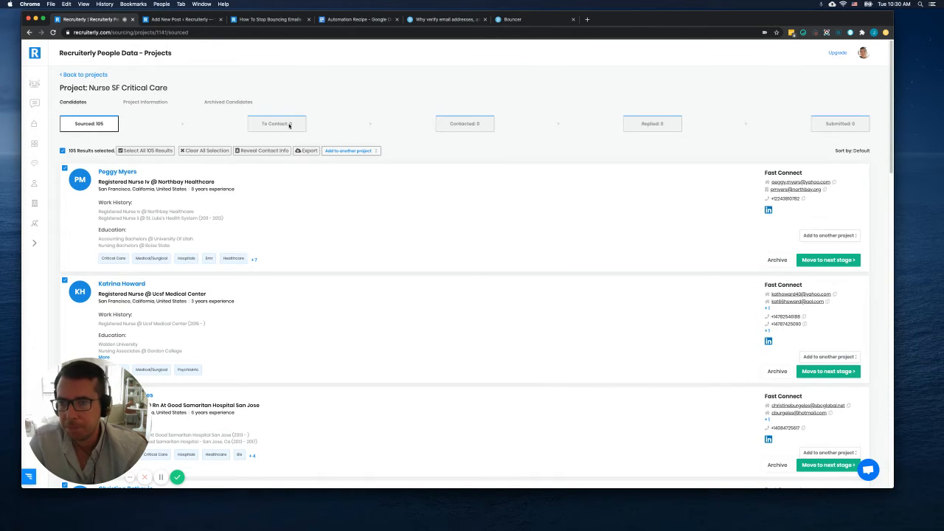
# Step: Switch to the Automation Recipe document in Google Docs and review the nurse candidate search criteria
pyautogui.click(367, 21)
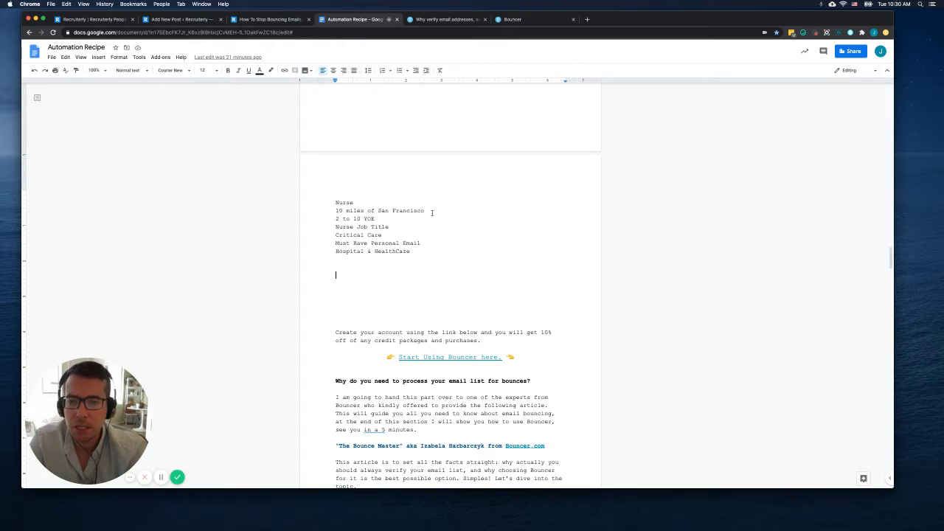
pyautogui.click(399, 222)
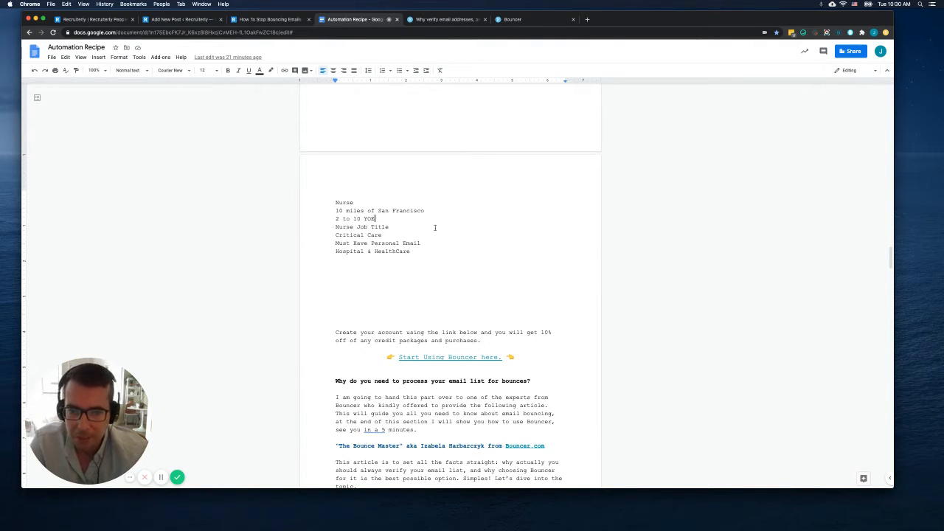
pyautogui.tripleClick(370, 235)
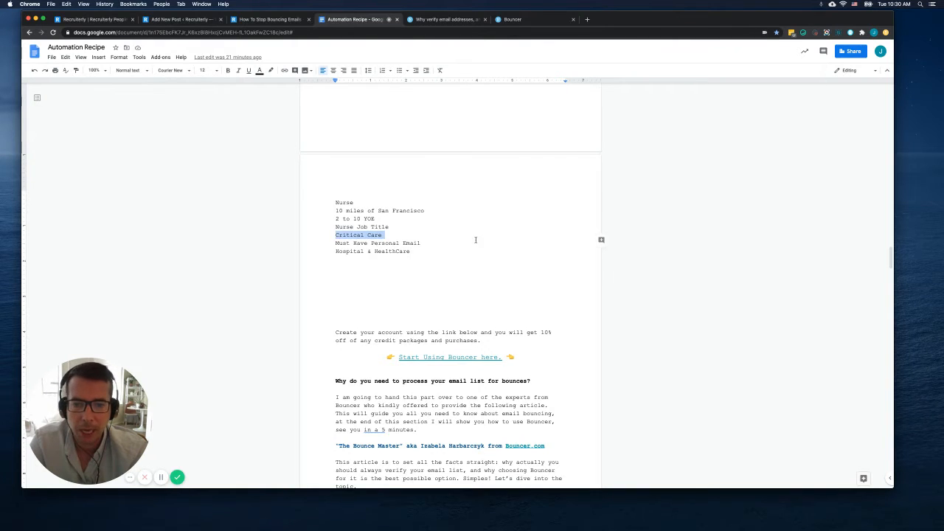
pyautogui.click(467, 241)
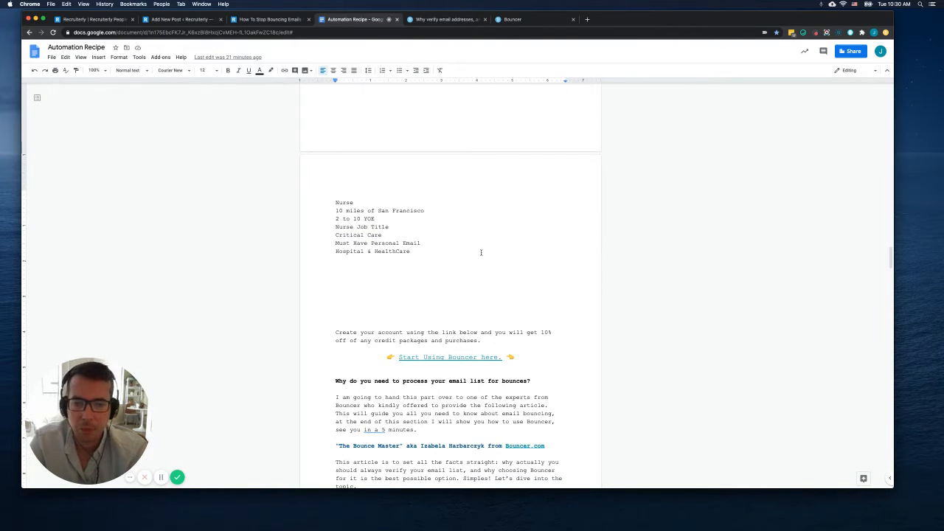
pyautogui.click(480, 256)
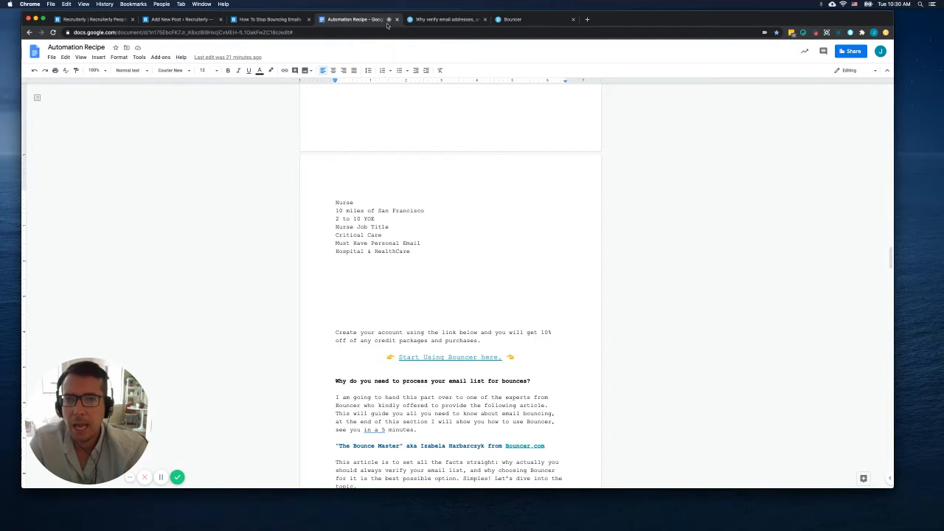
# Step: Return to the Nurse SF Critical Care project in Recruiterly and export all selected sourced candidates as a CSV download
pyautogui.click(103, 19)
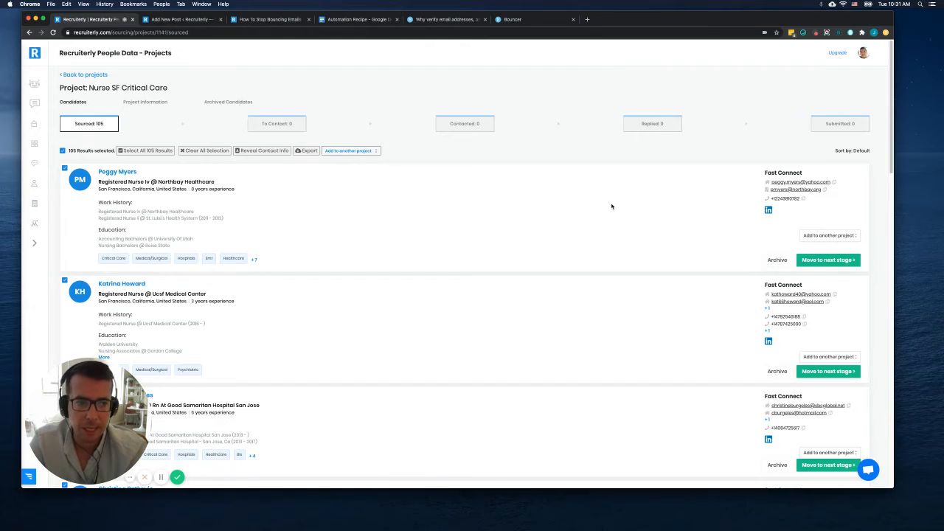
pyautogui.scroll(-3, 872, 223)
pyautogui.scroll(3, 833, 226)
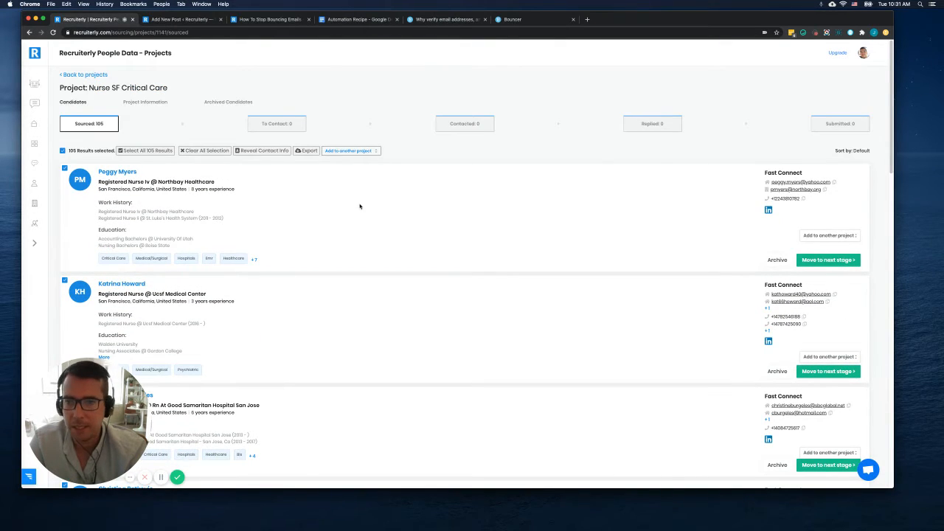
pyautogui.click(300, 154)
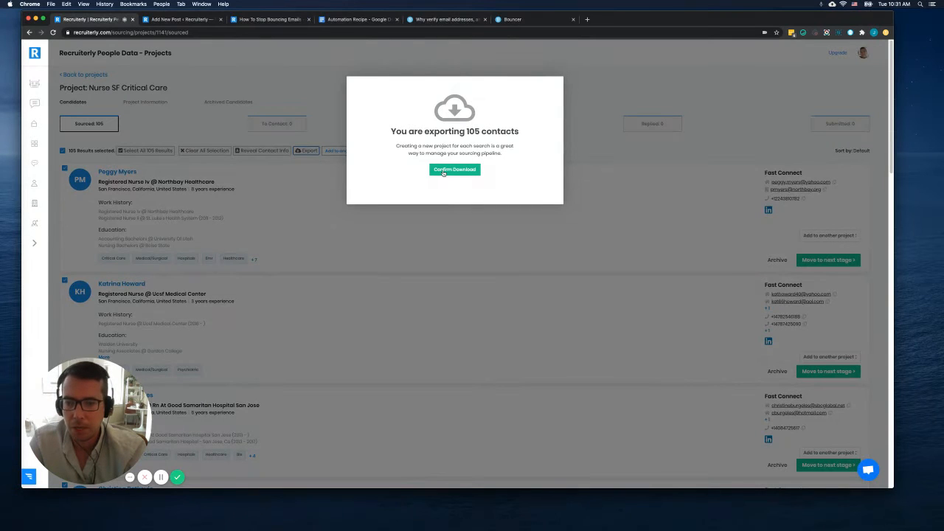
pyautogui.click(444, 171)
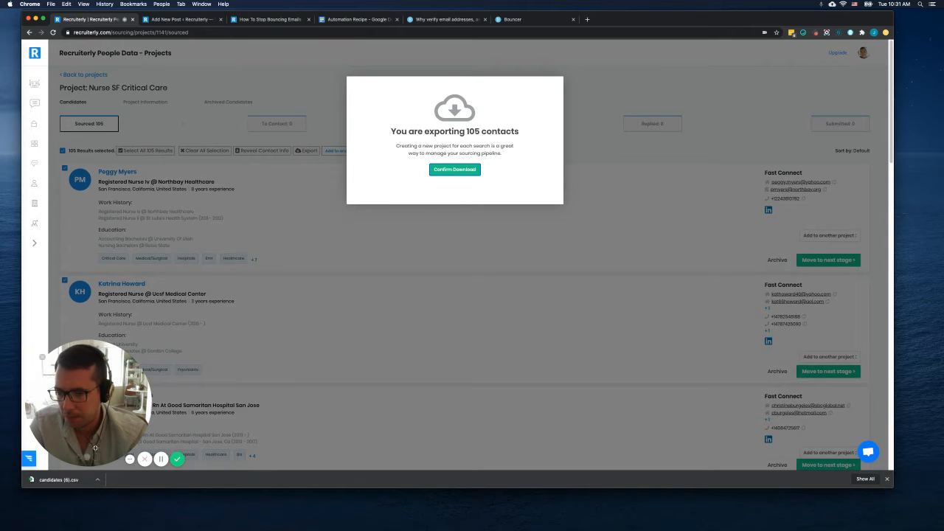
# Step: Open the downloaded candidates (6).csv in Excel, enlarge its window and move it higher on the screen
pyautogui.click(66, 480)
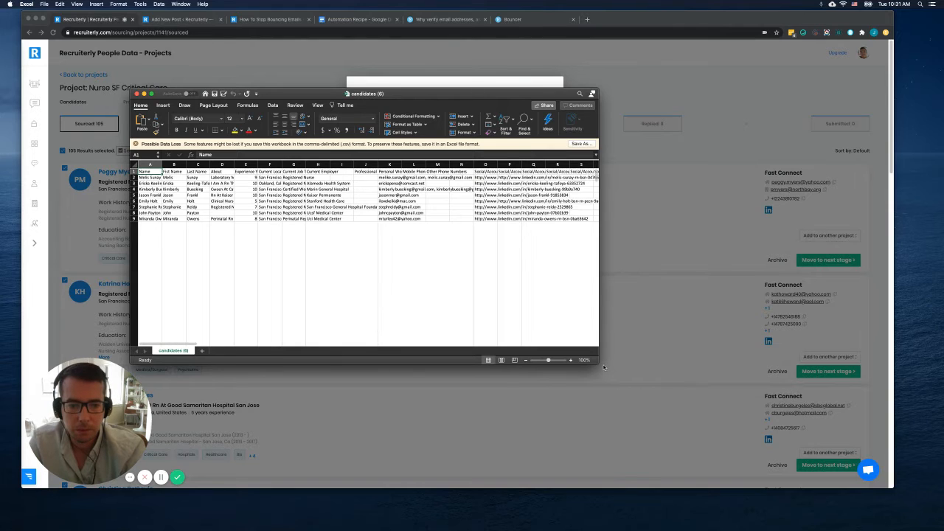
pyautogui.moveTo(598, 363); pyautogui.dragTo(834, 486)
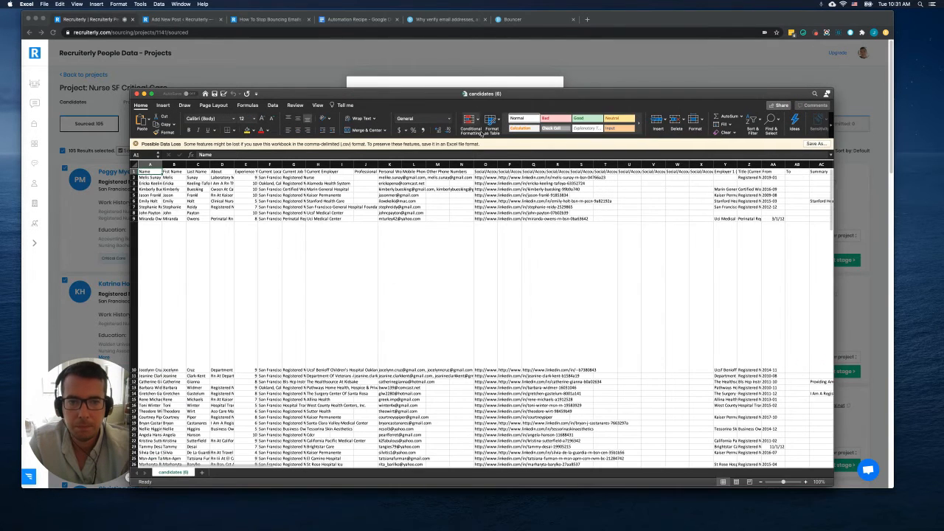
pyautogui.moveTo(481, 94); pyautogui.dragTo(464, 50)
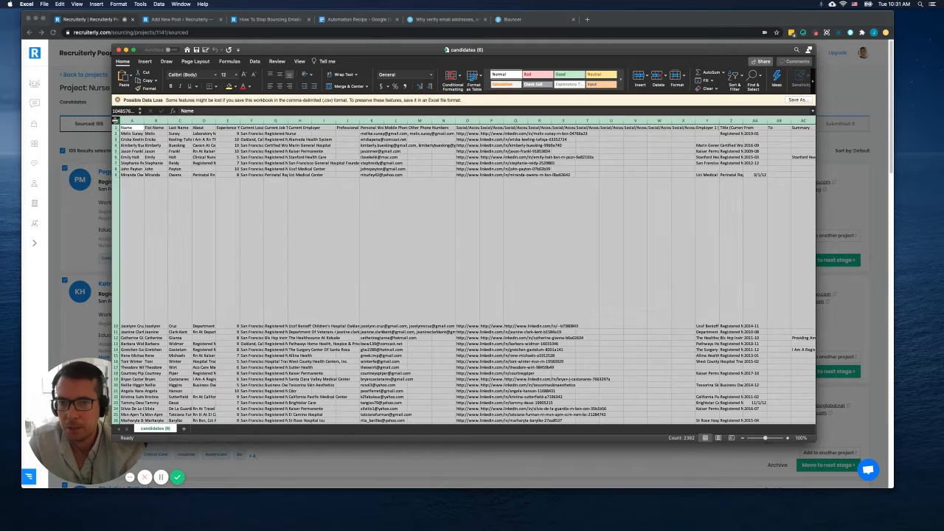
# Step: Turn off text wrapping for every cell in the candidates sheet
pyautogui.click(112, 120)
pyautogui.rightClick(360, 209)
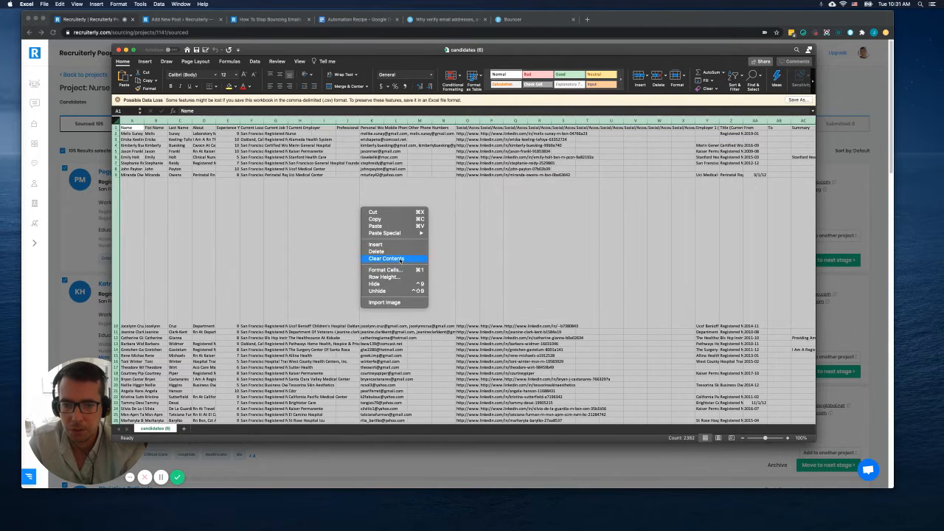
pyautogui.click(318, 220)
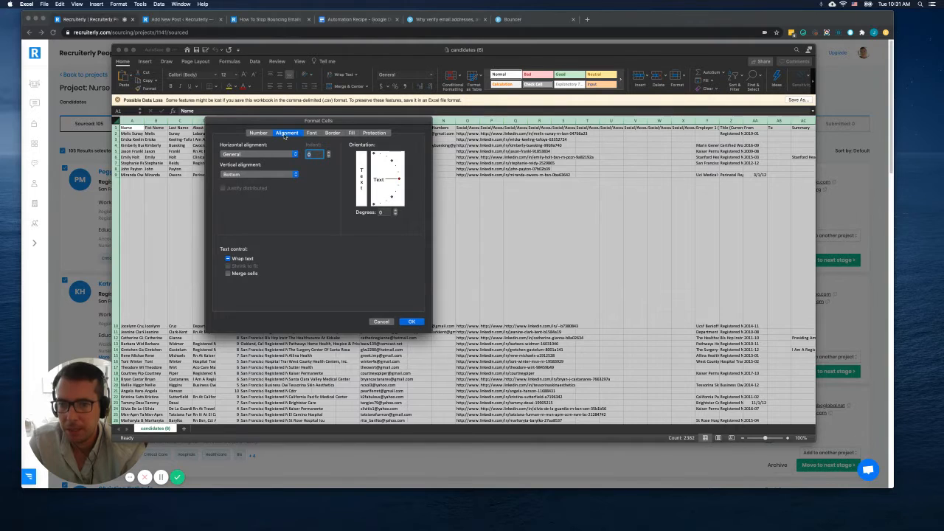
pyautogui.click(230, 258)
pyautogui.click(230, 259)
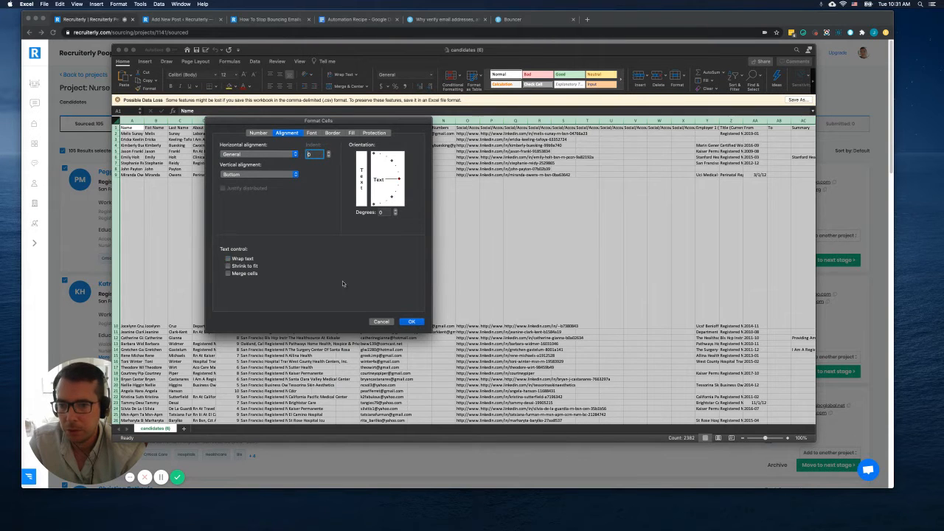
pyautogui.click(409, 322)
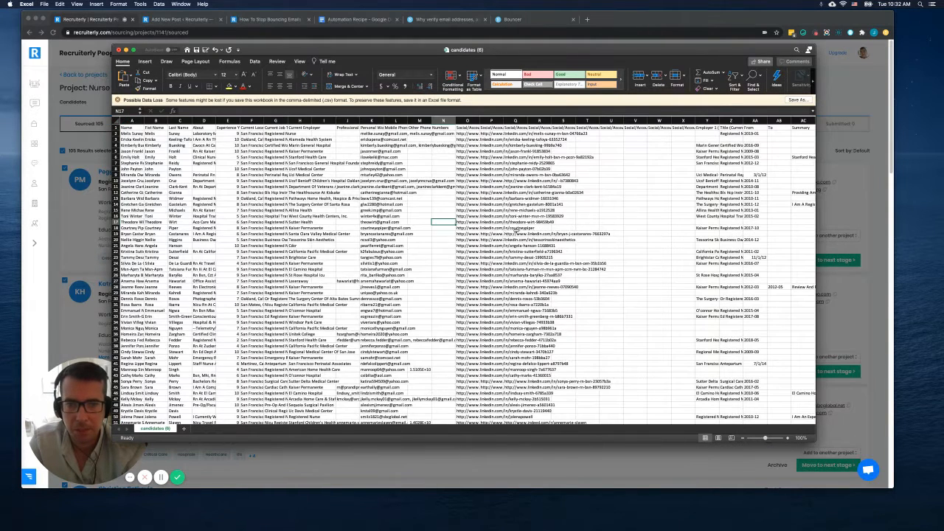
pyautogui.click(491, 240)
# Step: Widen column K to about 34.83 and rename its header in K1 to "Personal Emails"
pyautogui.moveTo(407, 121); pyautogui.dragTo(439, 120)
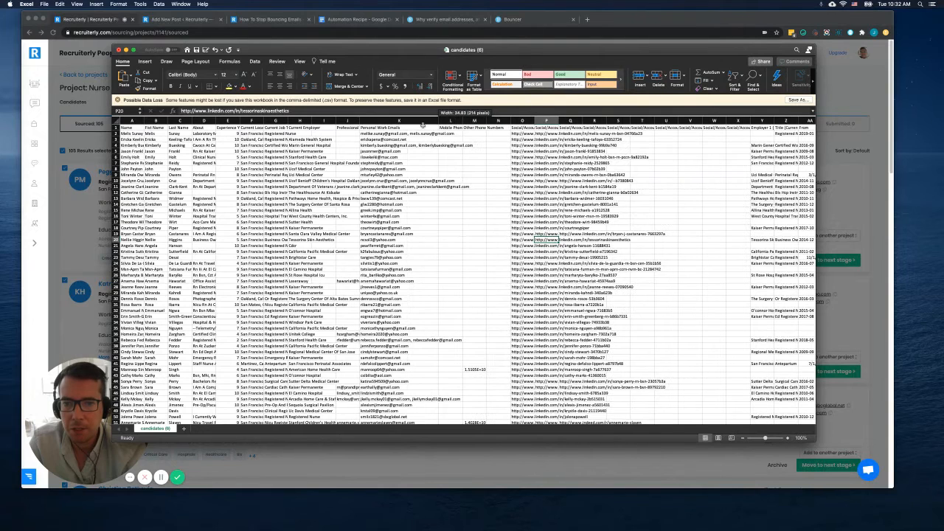
pyautogui.click(466, 192)
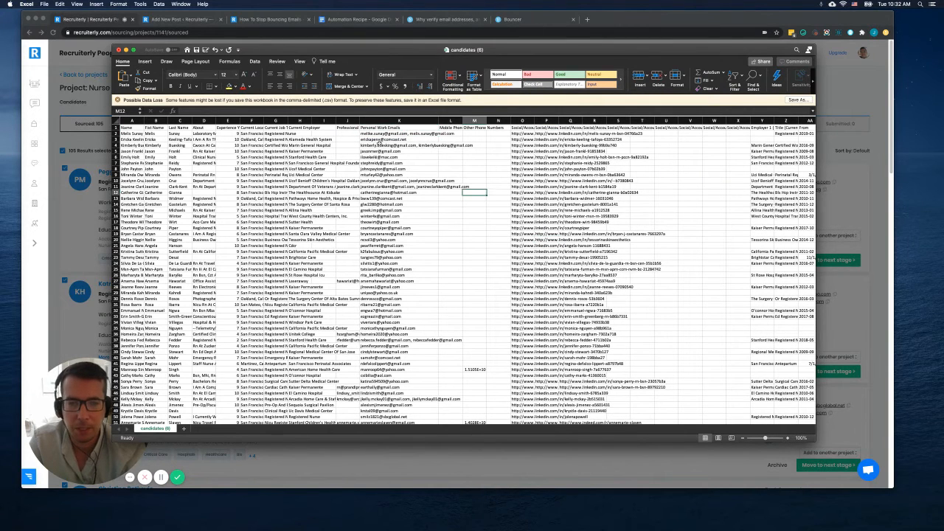
pyautogui.click(398, 128)
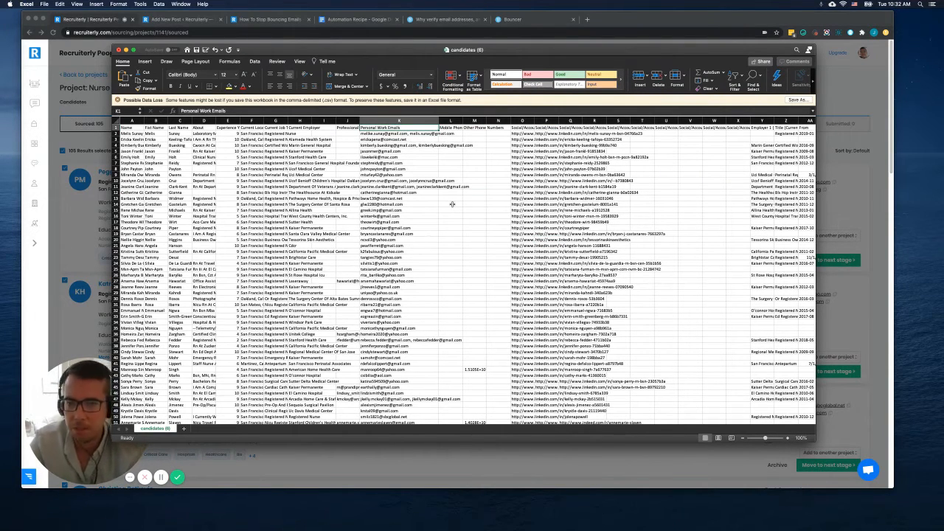
pyautogui.write('Persona')
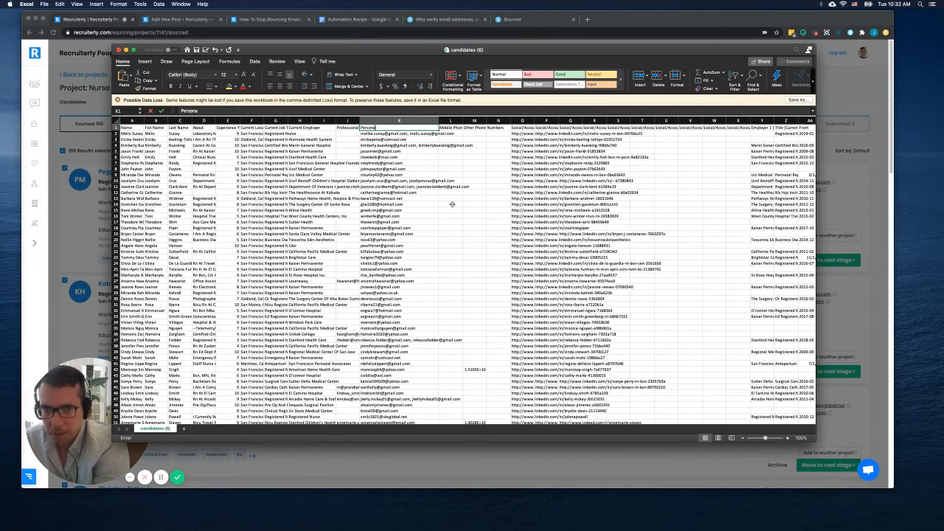
pyautogui.write('l Emails')
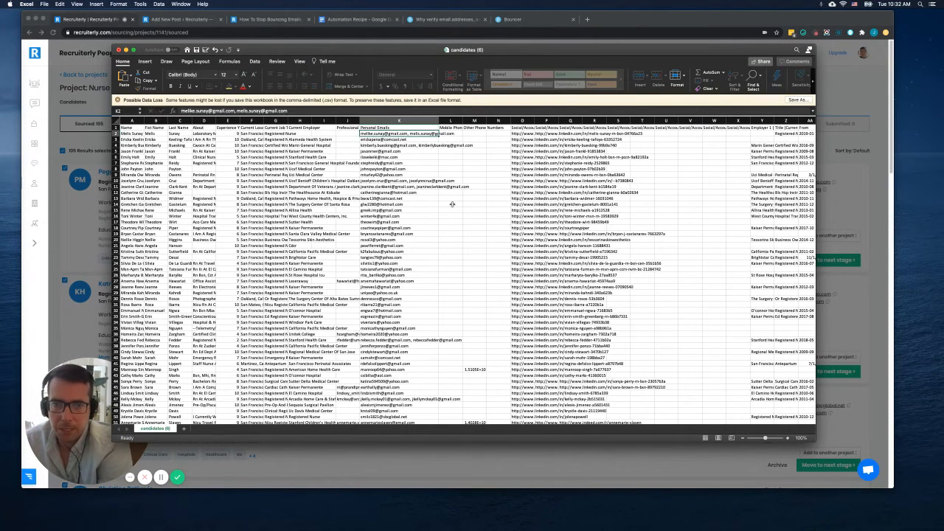
pyautogui.click(498, 269)
# Step: Cut all the email entries below the Personal Emails header and paste them into a new sheet starting at A2
pyautogui.click(385, 134)
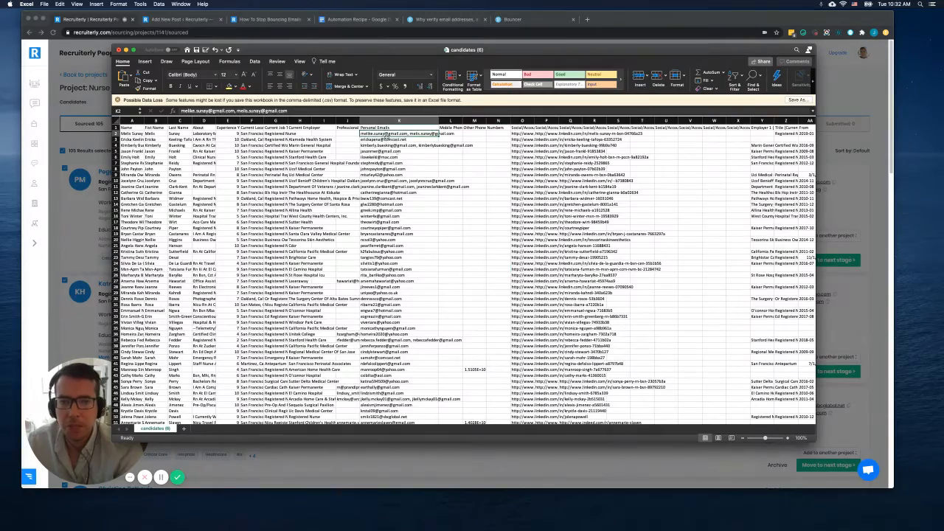
pyautogui.moveTo(385, 134); pyautogui.dragTo(399, 404)
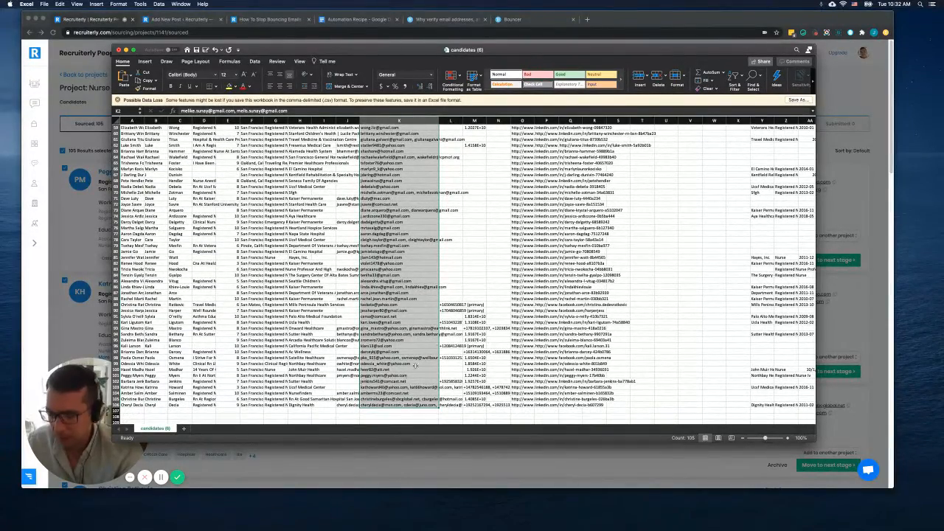
pyautogui.scroll(15, 399, 387)
pyautogui.press('super+c')
pyautogui.click(182, 429)
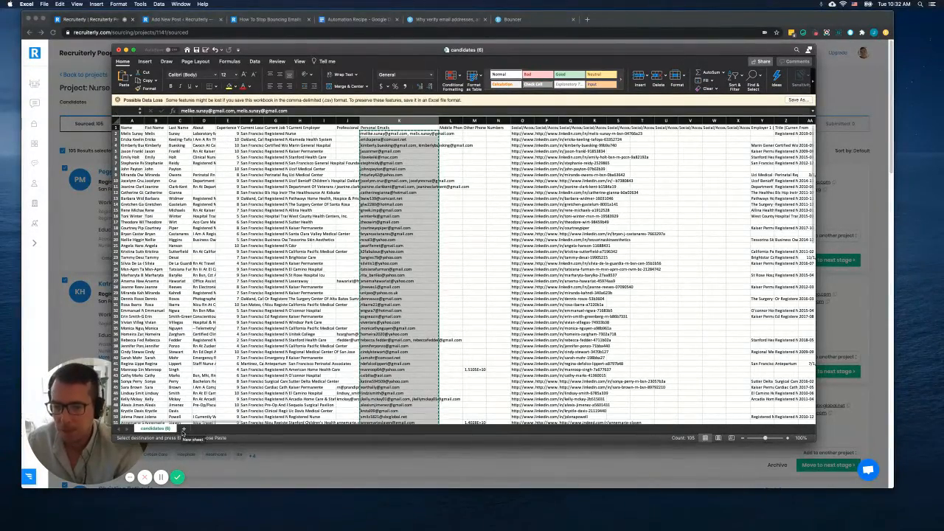
pyautogui.click(139, 133)
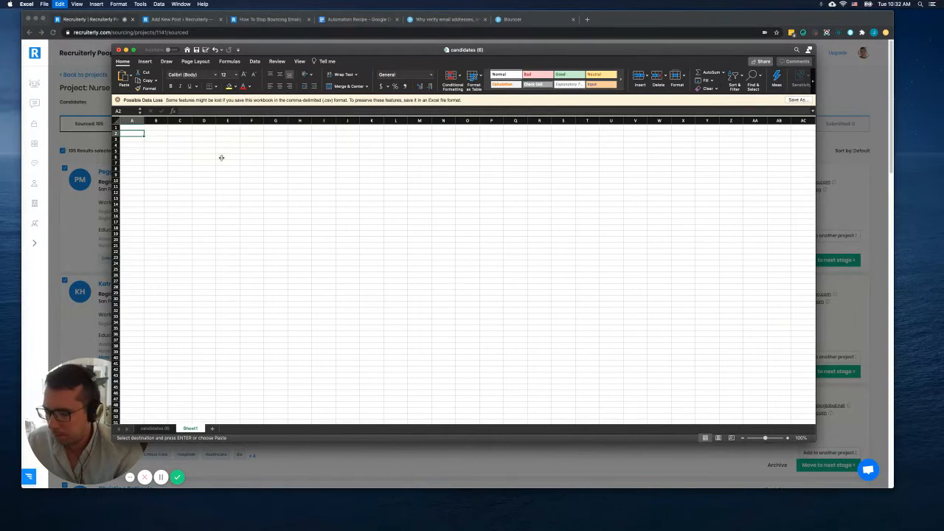
pyautogui.press('super+v')
pyautogui.click(372, 221)
# Step: Split column A of the new sheet with Text to Columns, using tab and comma delimiters and destination $A$1
pyautogui.click(132, 119)
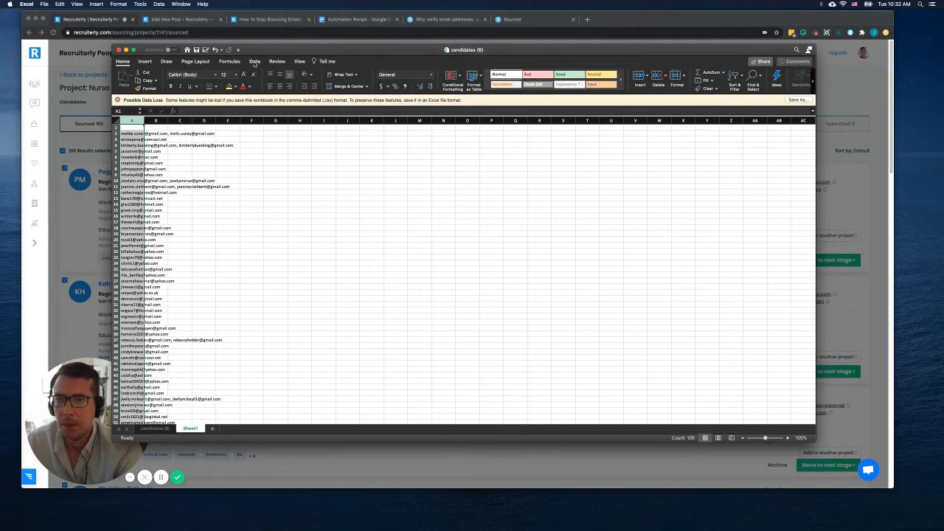
pyautogui.click(393, 80)
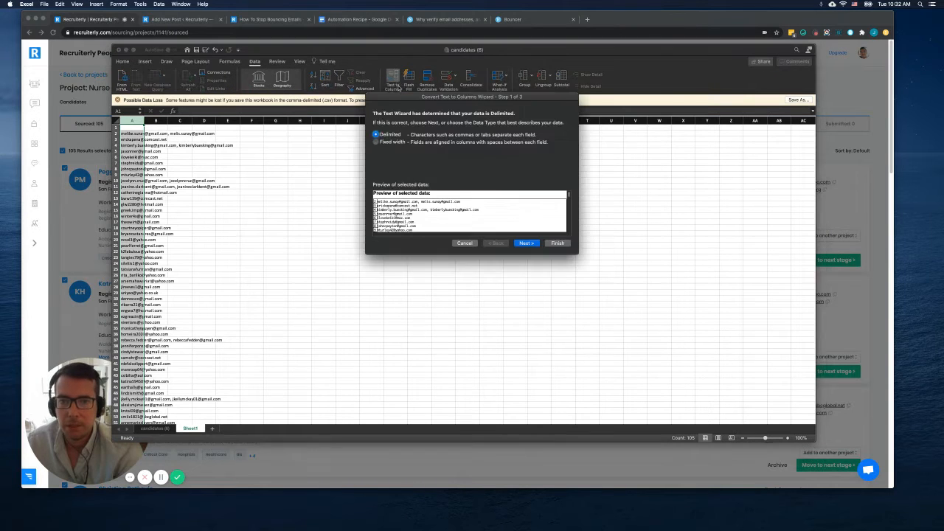
pyautogui.click(526, 243)
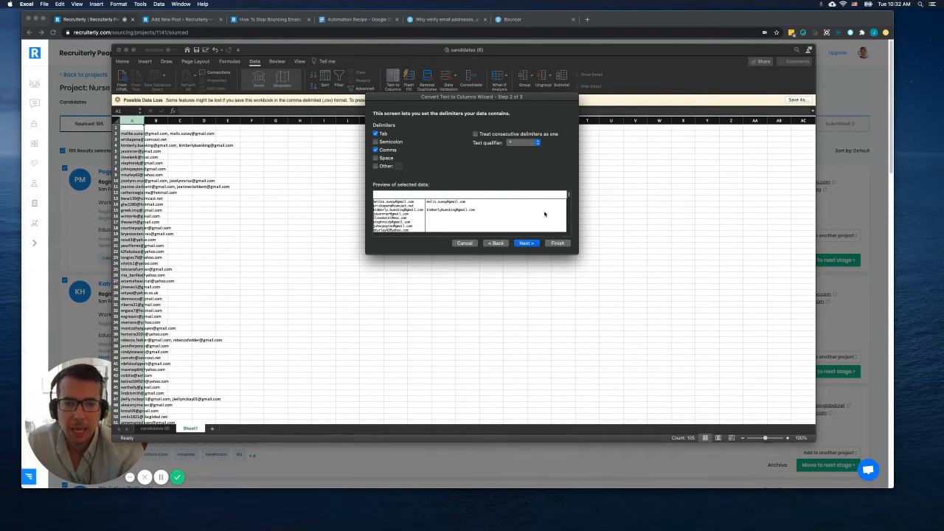
pyautogui.click(526, 243)
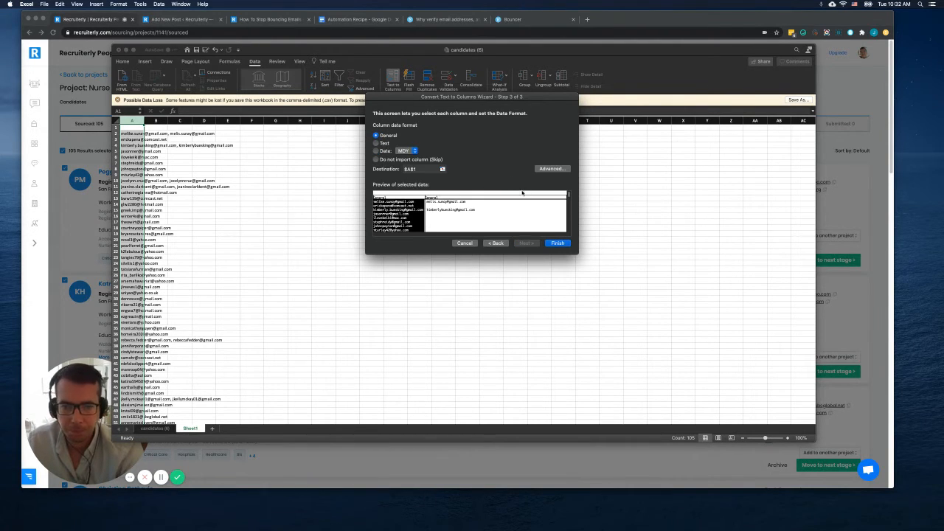
pyautogui.click(557, 244)
pyautogui.click(318, 245)
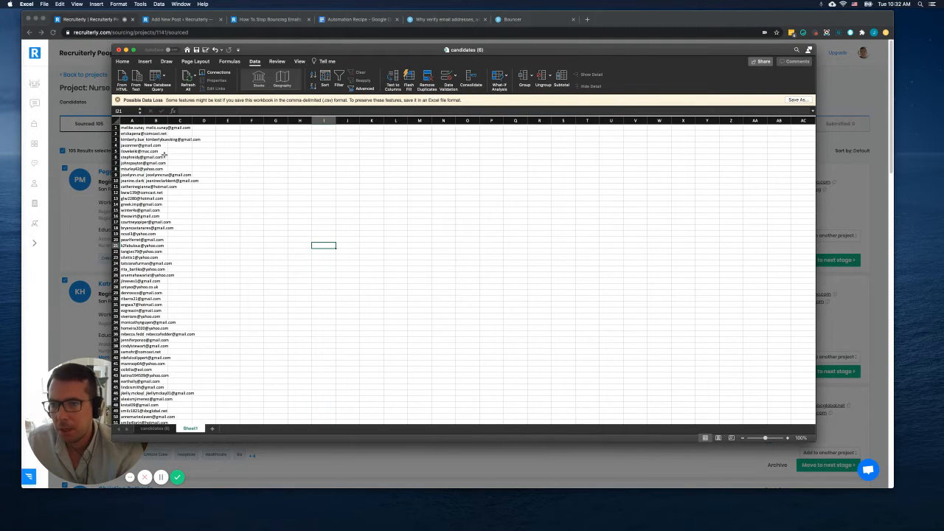
# Step: Copy the first-email column A from Sheet1 and paste it under Personal Emails in the candidates sheet, starting at K2
pyautogui.scroll(-2, 139, 135)
pyautogui.scroll(2, 140, 134)
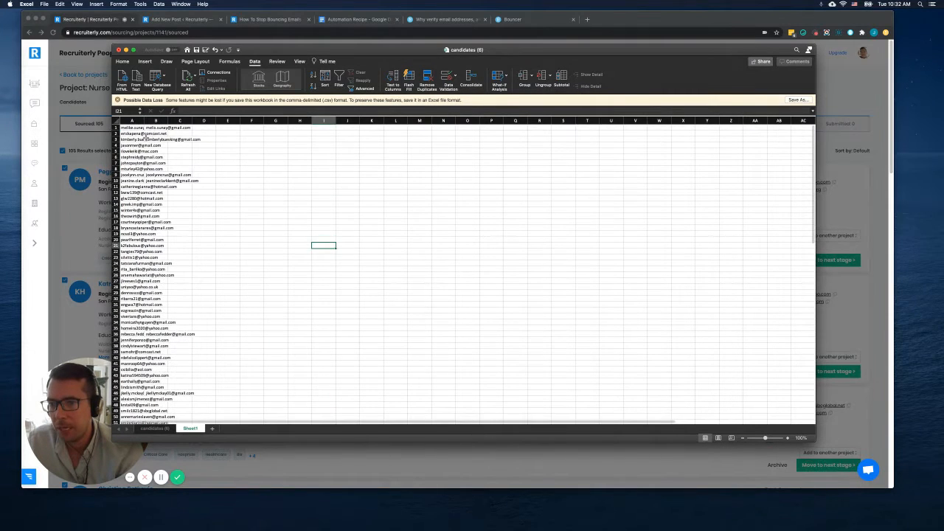
pyautogui.click(147, 134)
pyautogui.moveTo(131, 127); pyautogui.dragTo(136, 410)
pyautogui.press('super+c')
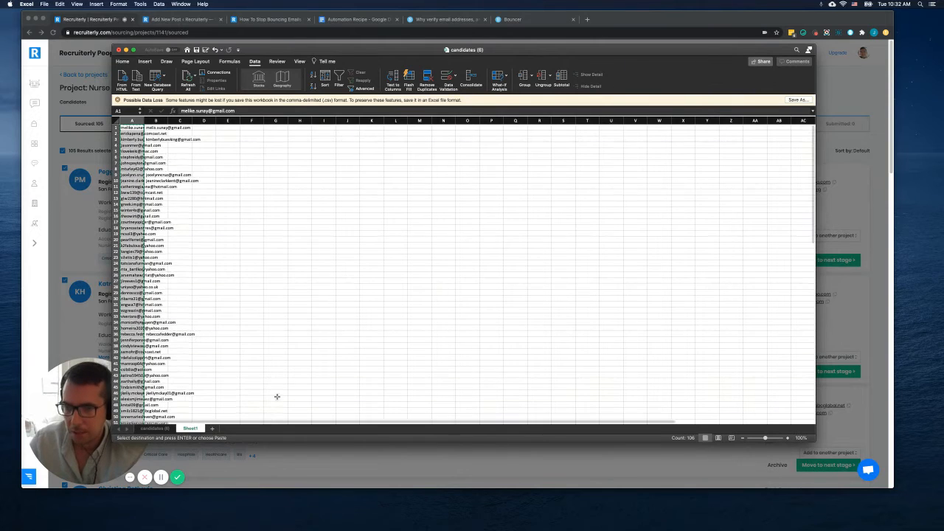
pyautogui.click(155, 428)
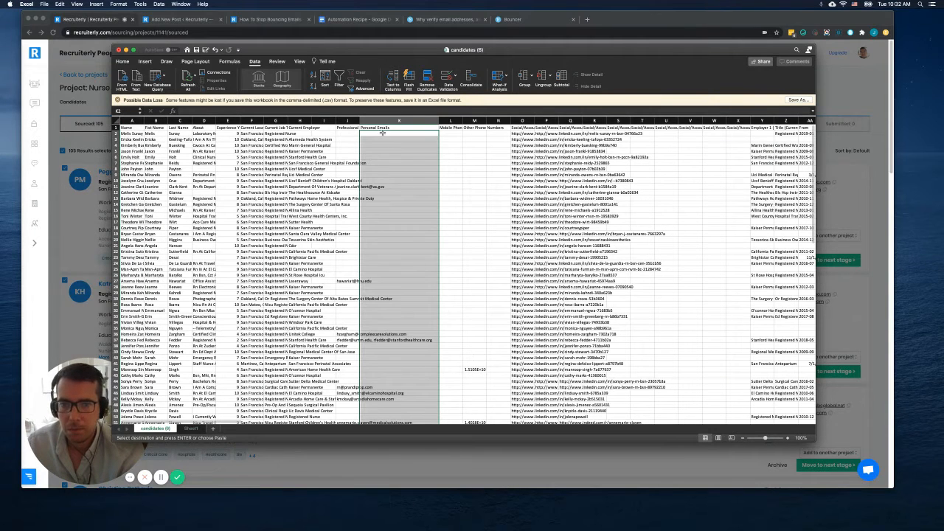
pyautogui.press('Return')
pyautogui.click(460, 199)
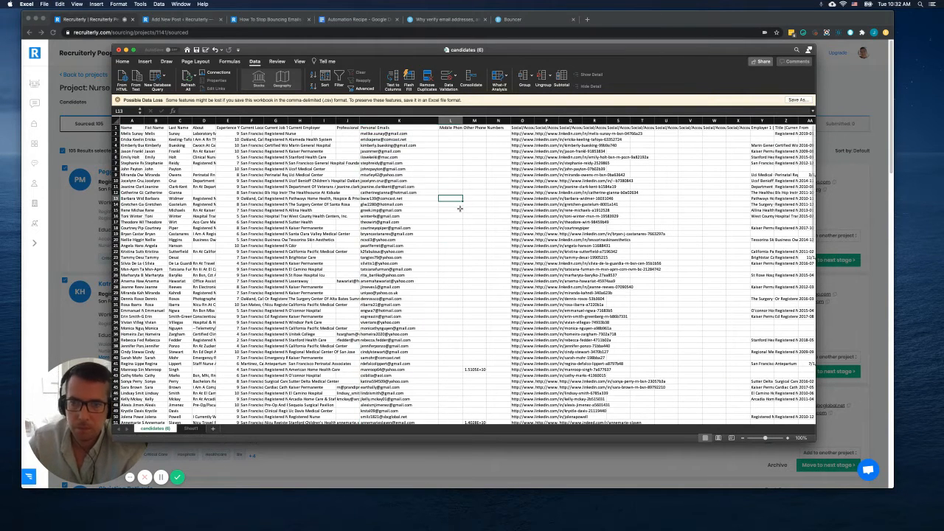
pyautogui.click(255, 299)
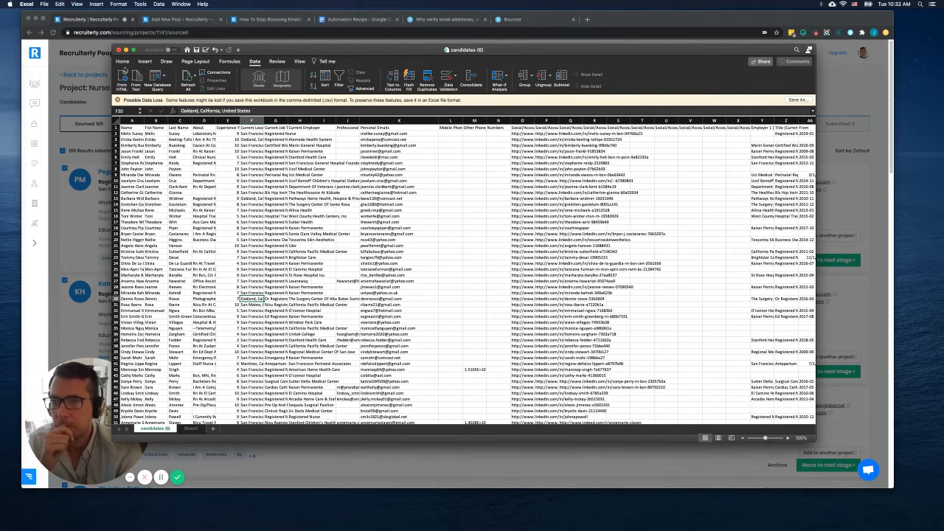
pyautogui.click(124, 62)
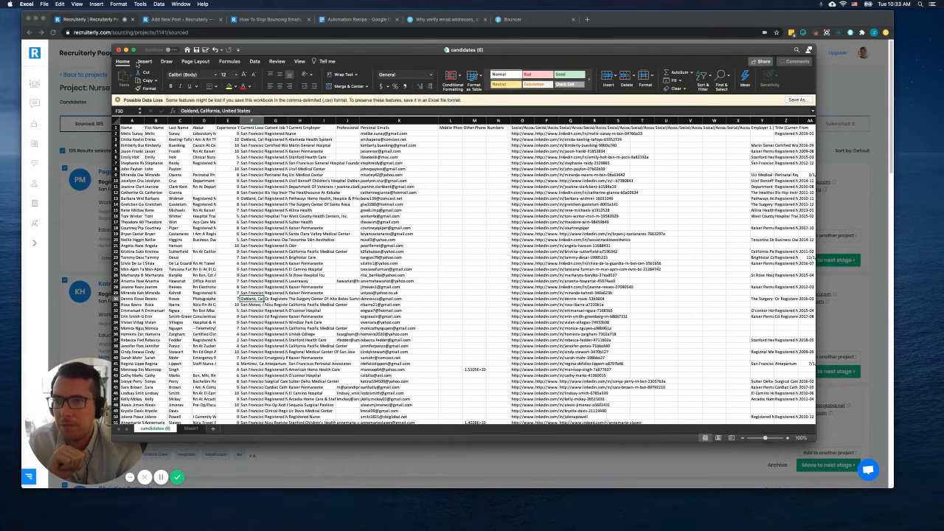
pyautogui.click(46, 5)
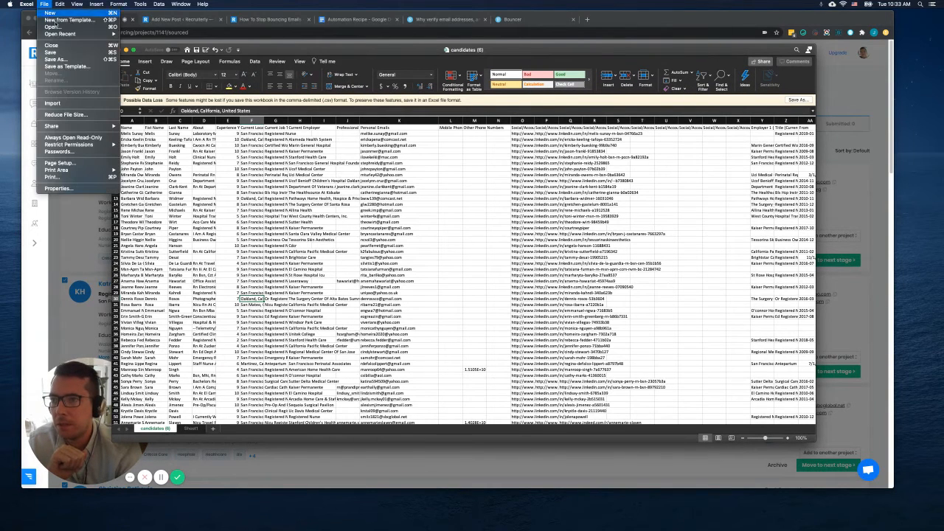
pyautogui.click(360, 186)
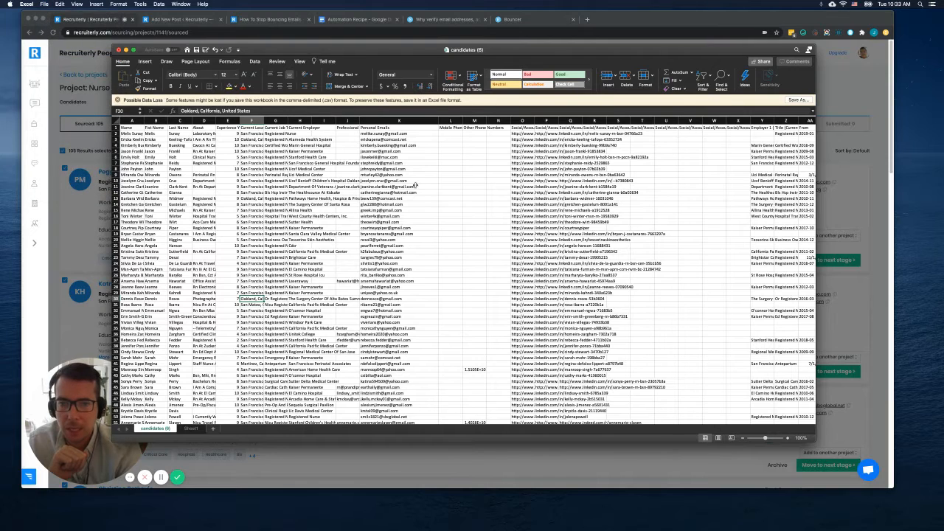
pyautogui.click(362, 186)
pyautogui.hotkey('ctrl', 'Up')
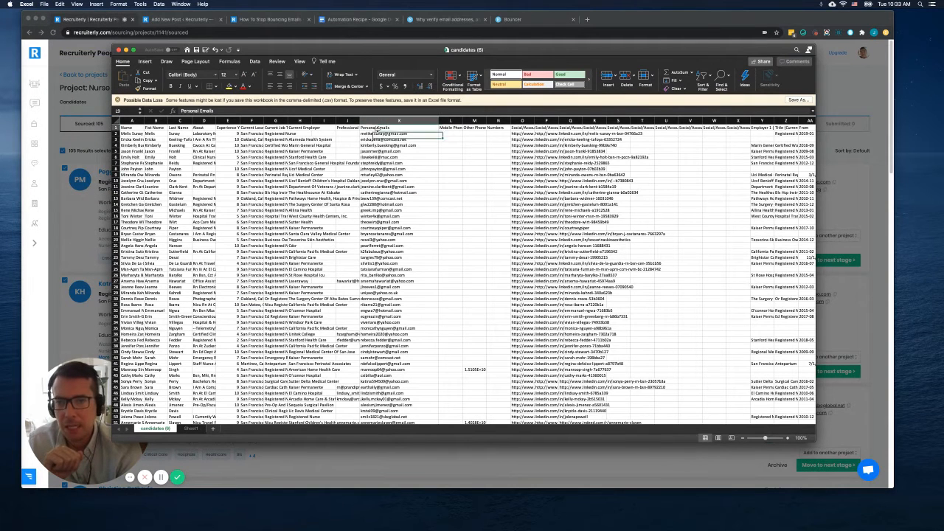
pyautogui.click(396, 147)
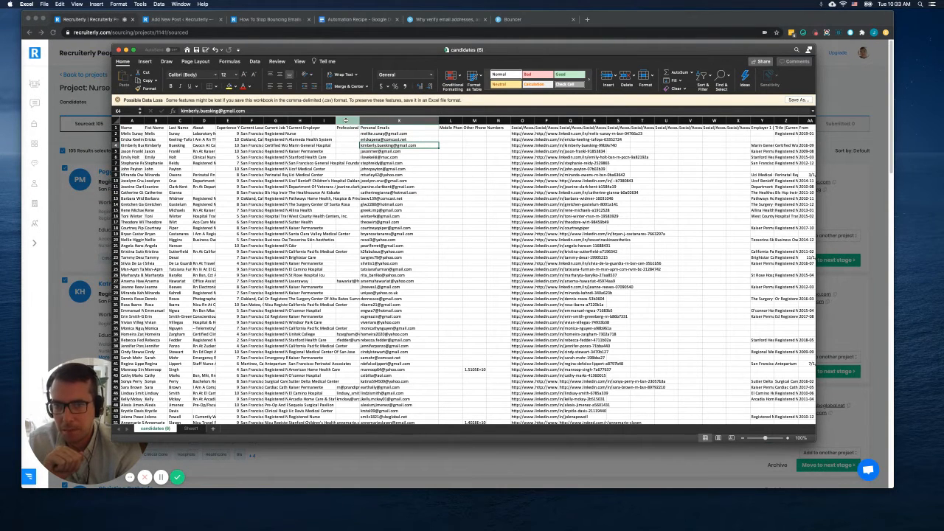
# Step: Delete the Professional Work Emails column (column J) from the candidates sheet
pyautogui.rightClick(345, 121)
pyautogui.click(468, 182)
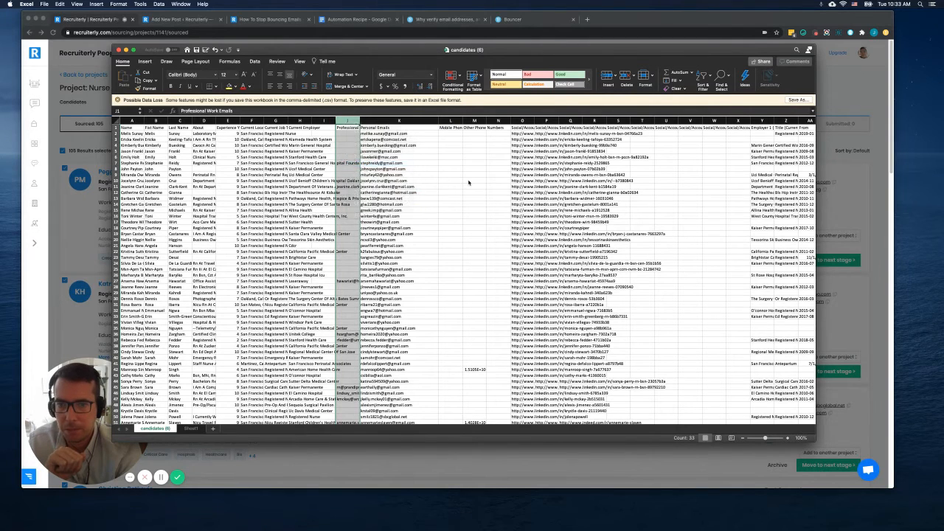
pyautogui.click(447, 214)
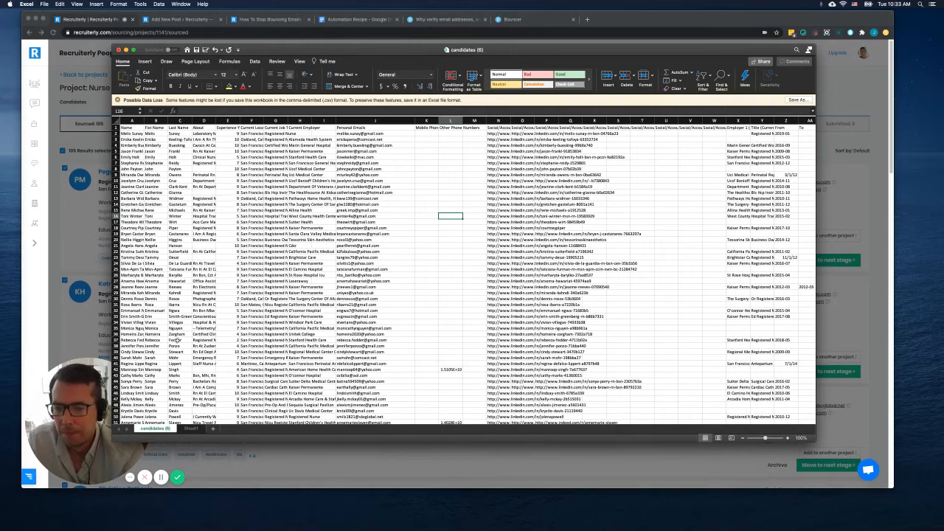
# Step: Permanently delete the helper sheet Sheet1, leaving only the candidates sheet in the workbook
pyautogui.click(190, 428)
pyautogui.rightClick(190, 429)
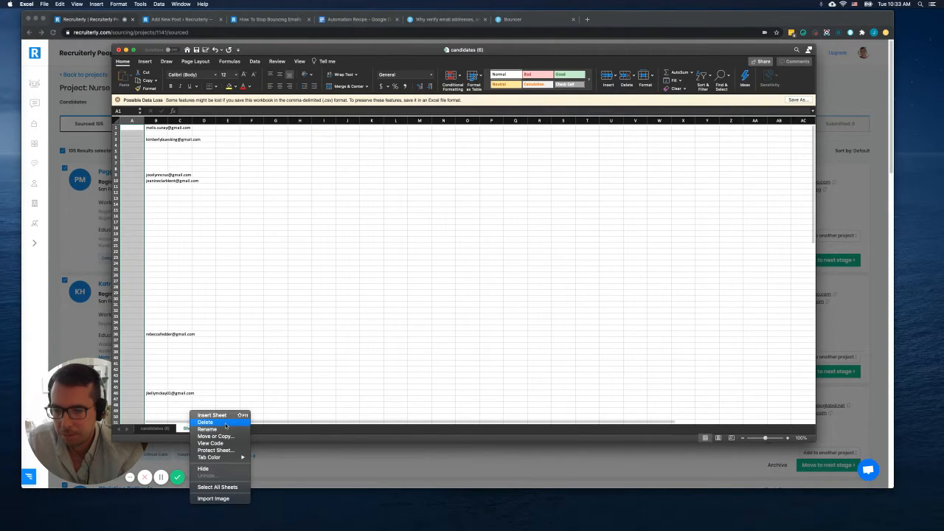
pyautogui.press('Return')
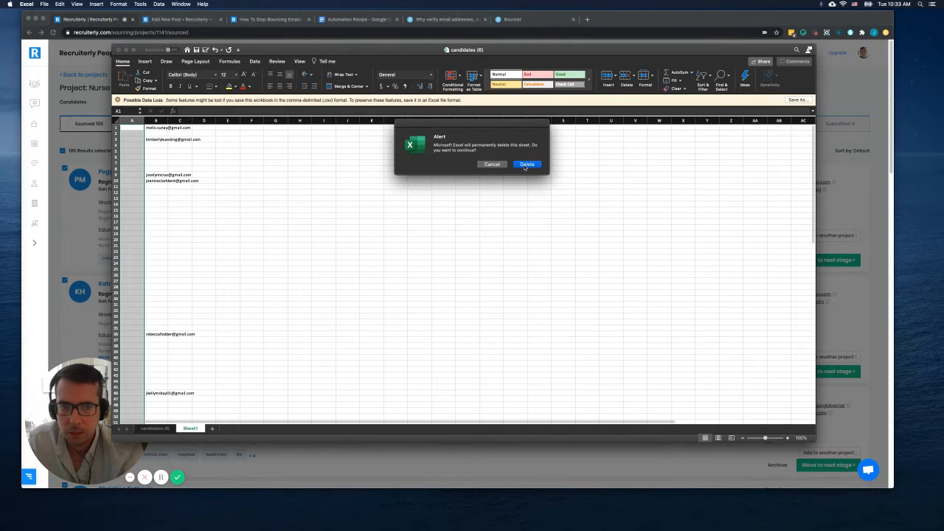
pyautogui.click(526, 164)
pyautogui.click(276, 251)
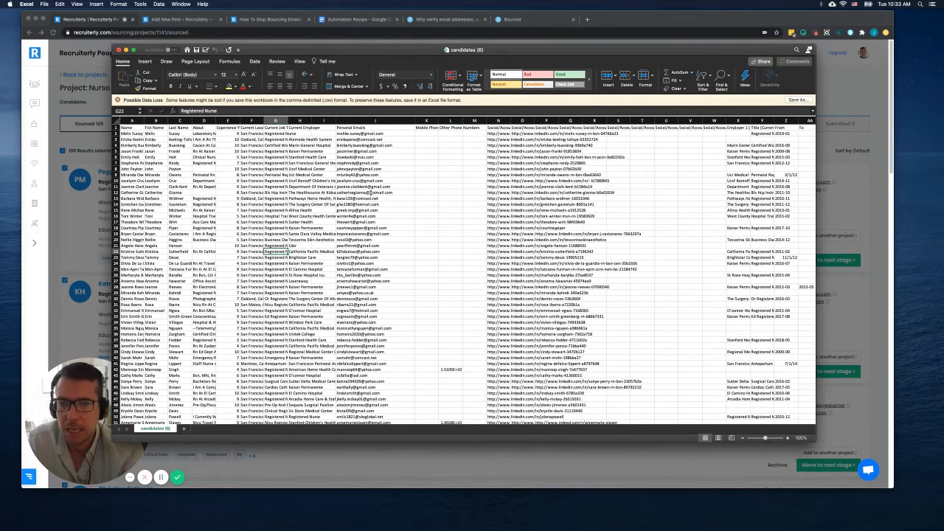
# Step: Save the cleaned candidates (6) file
pyautogui.click(371, 191)
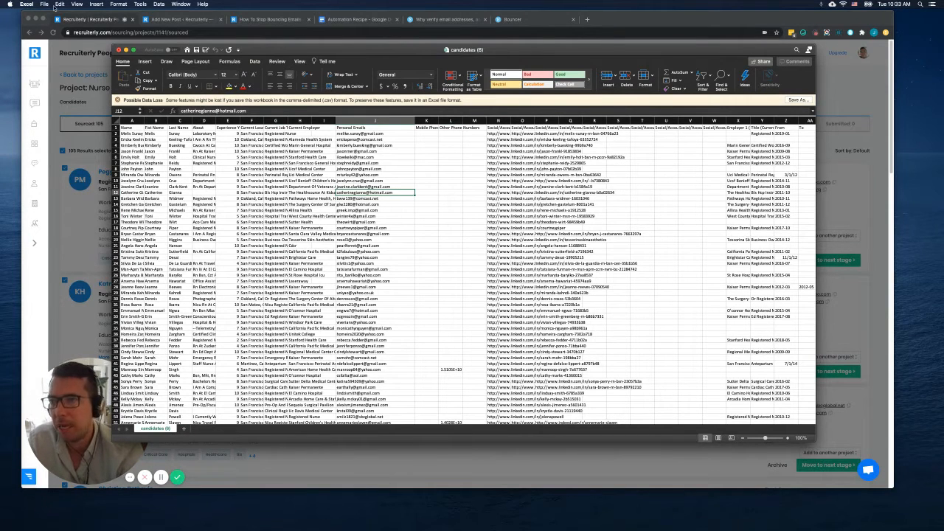
pyautogui.click(45, 4)
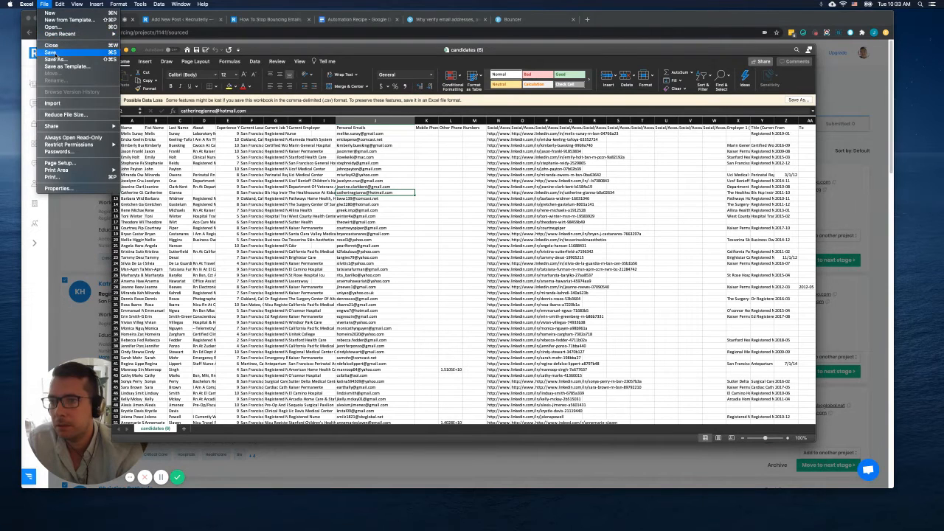
pyautogui.click(450, 204)
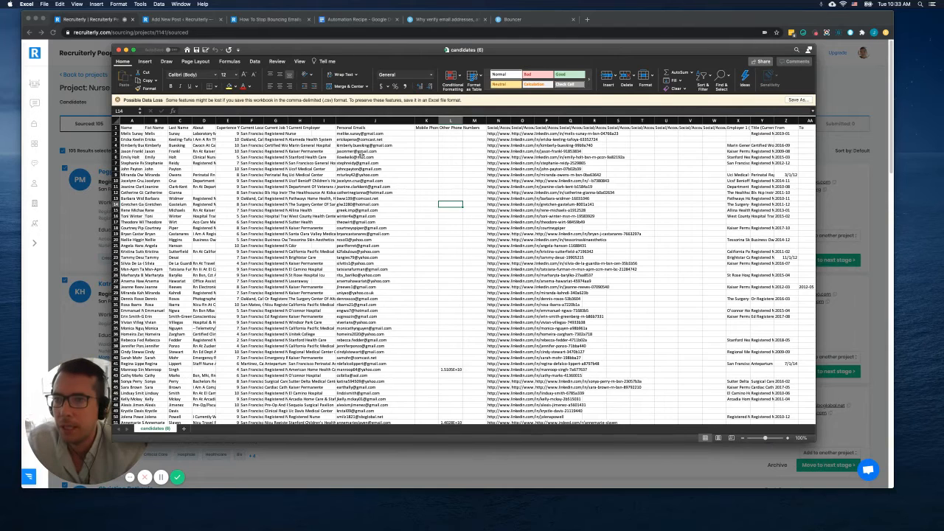
# Step: Close the workbook and dismiss the leftover export dialog in the Recruiterly project page
pyautogui.click(118, 51)
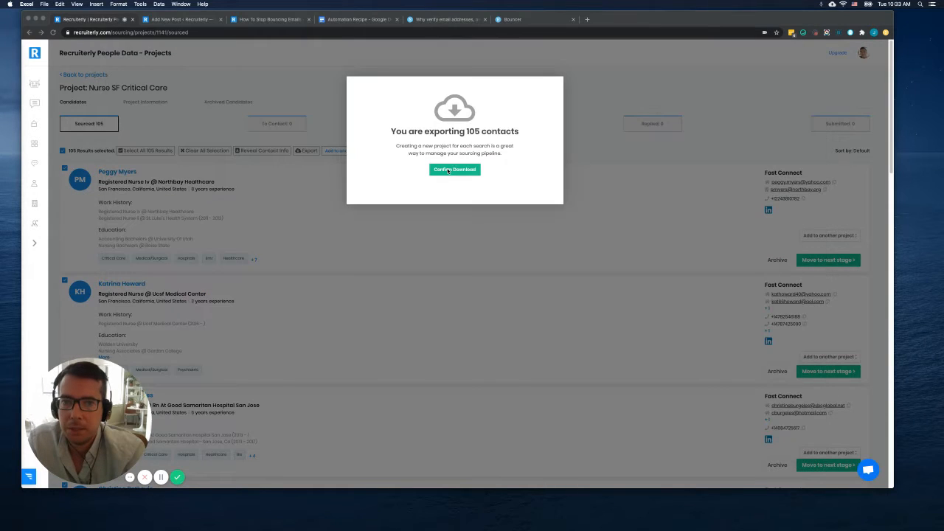
pyautogui.click(457, 198)
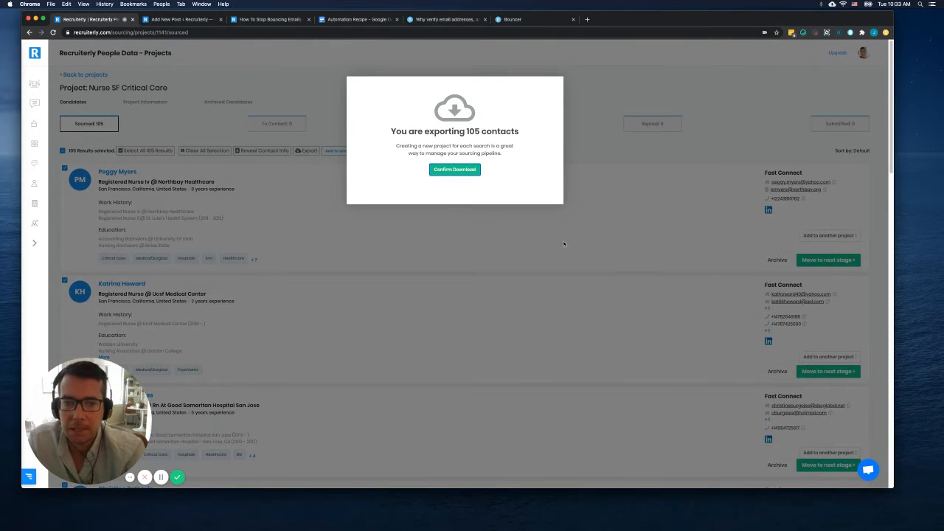
pyautogui.click(455, 169)
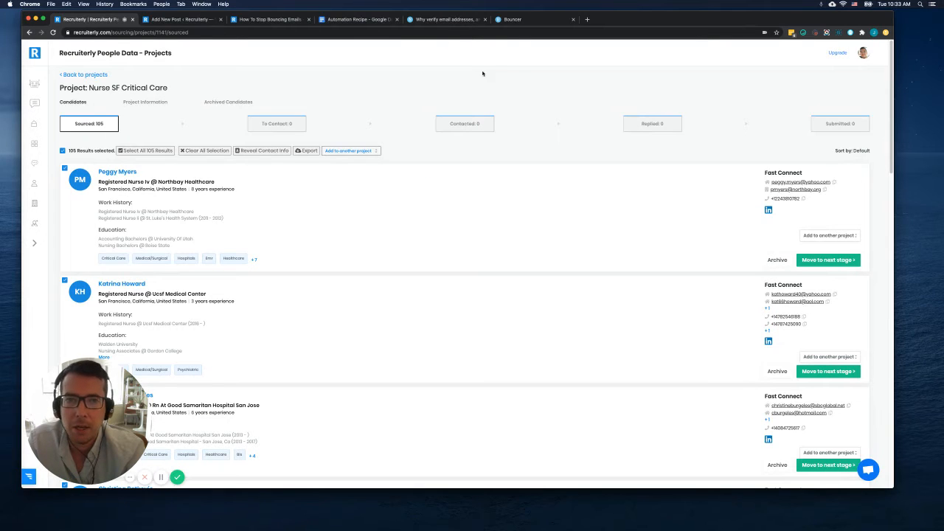
# Step: Read Bouncer's article on why to verify email addresses and why to verify with Bouncer, from its introduction to the affordable costs section
pyautogui.click(445, 20)
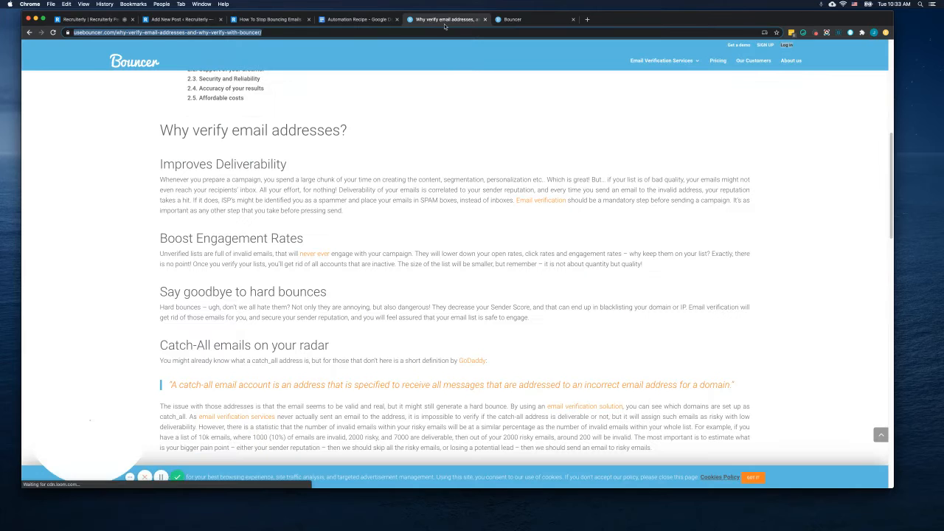
pyautogui.scroll(-4, 491, 121)
pyautogui.scroll(9, 491, 120)
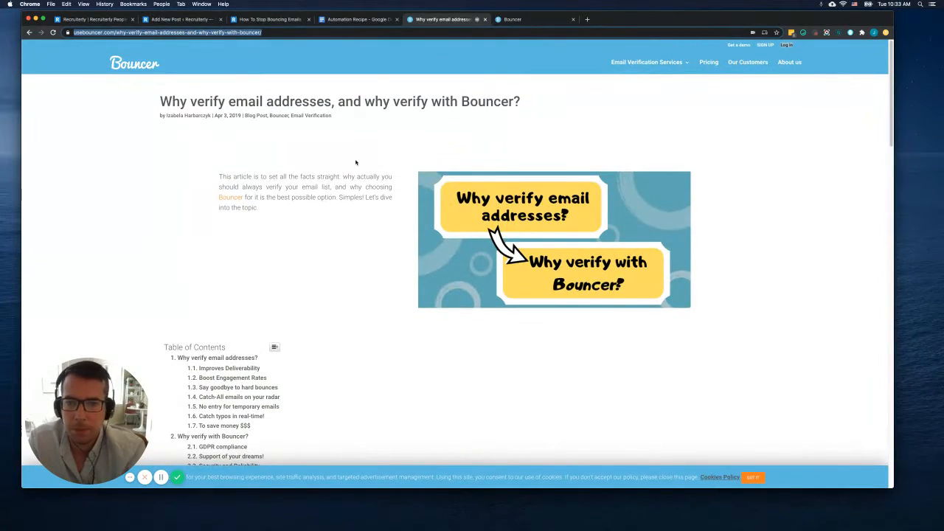
pyautogui.scroll(-4, 356, 162)
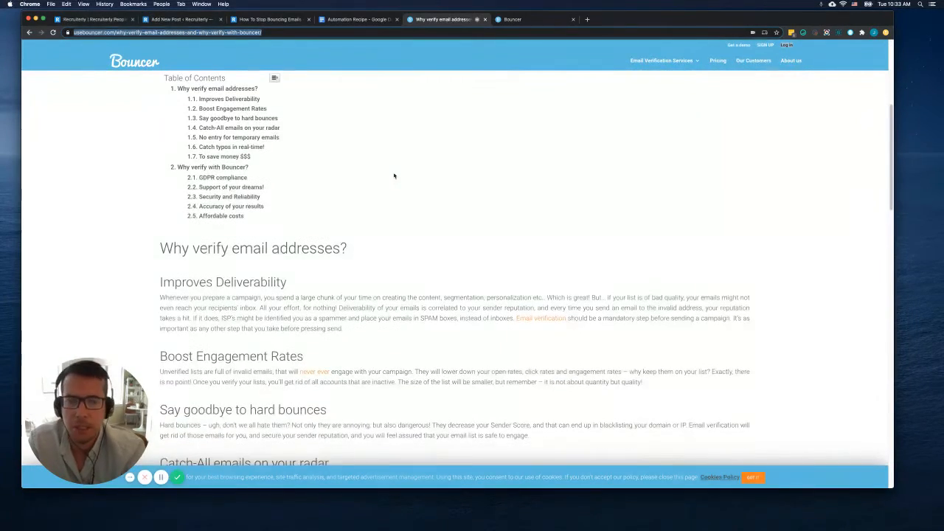
pyautogui.scroll(-4, 457, 186)
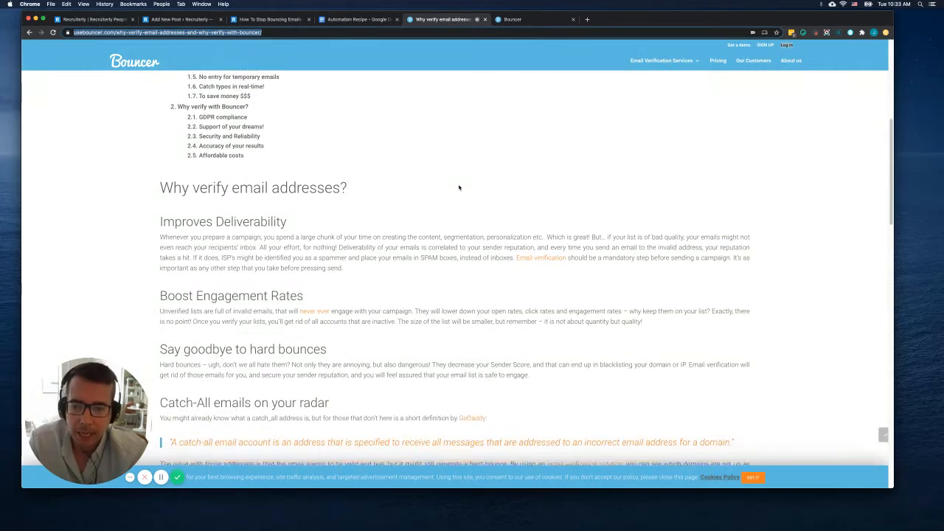
pyautogui.scroll(-2, 458, 187)
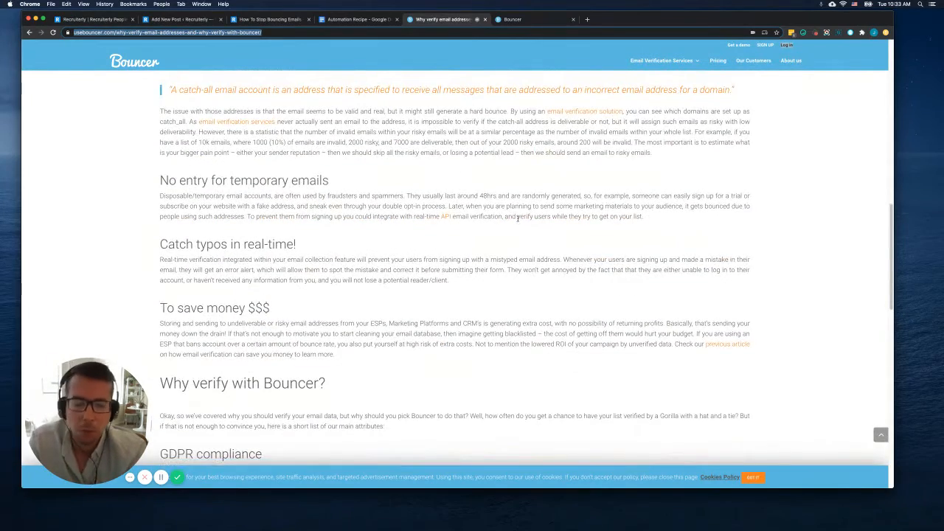
pyautogui.scroll(-1, 494, 215)
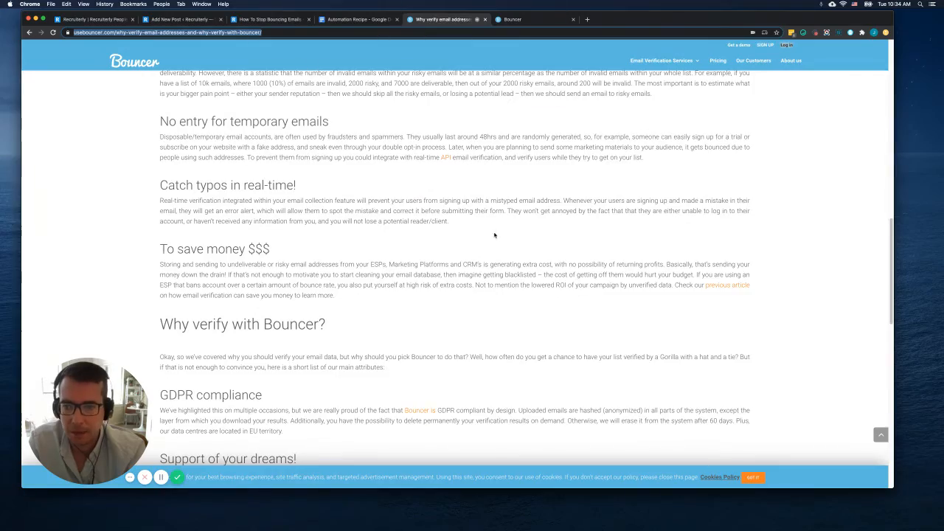
pyautogui.scroll(-4, 494, 235)
pyautogui.scroll(-5, 494, 234)
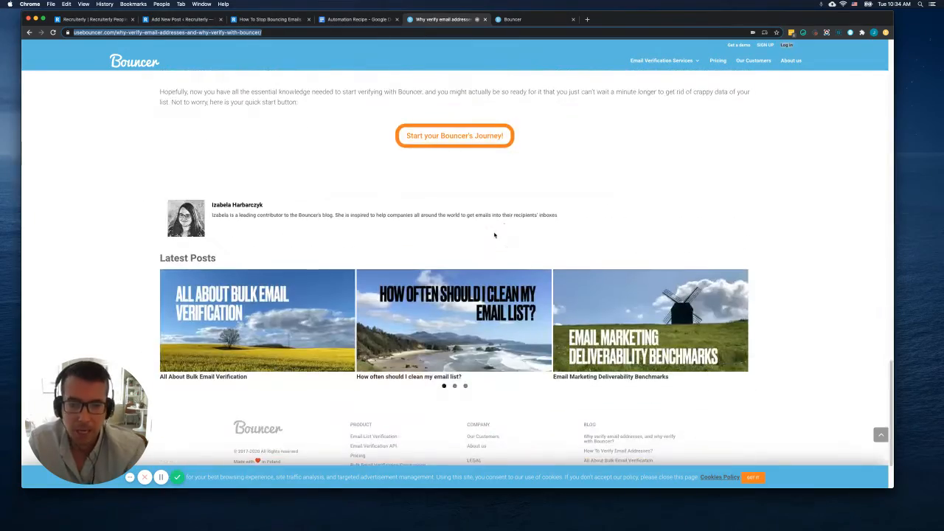
pyautogui.scroll(20, 588, 204)
pyautogui.scroll(5, 574, 217)
pyautogui.scroll(-20, 574, 216)
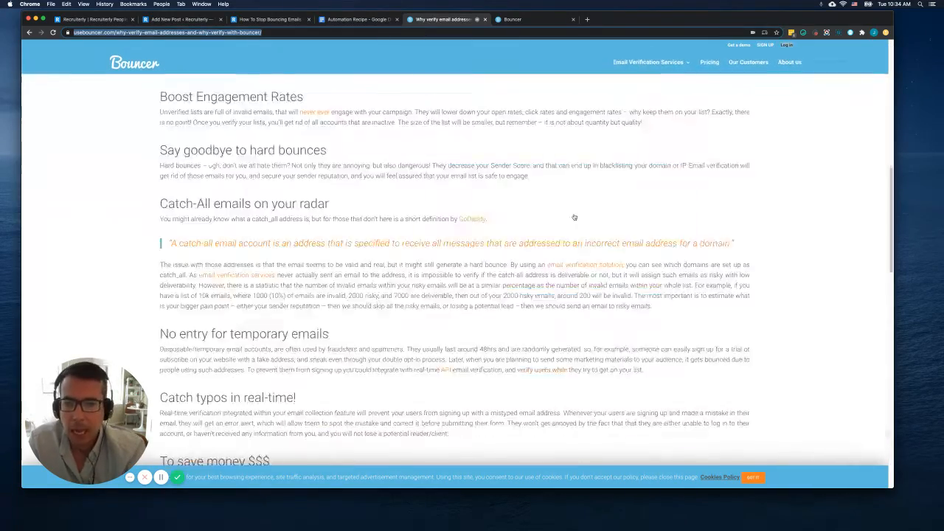
pyautogui.scroll(4, 574, 216)
pyautogui.scroll(1, 538, 223)
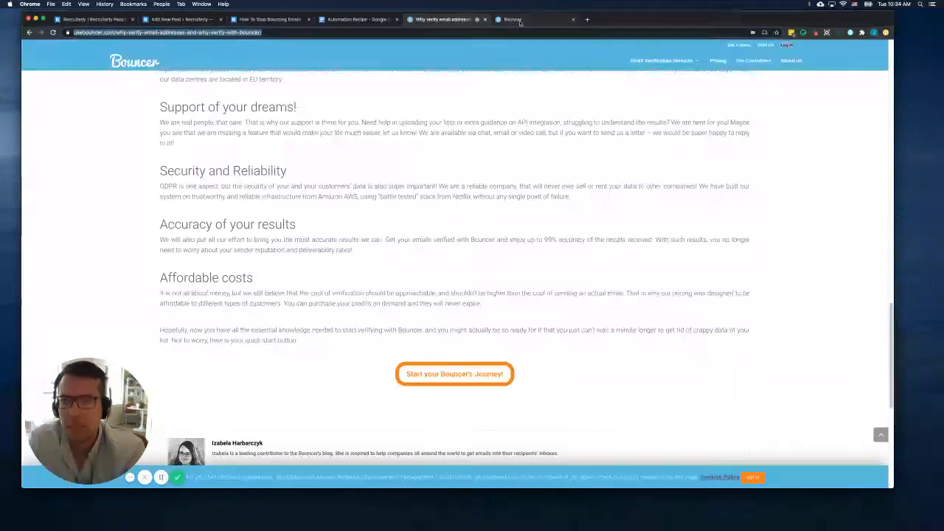
# Step: Switch to the Bouncer app and upload candidates (6).csv from Downloads as a new list to verify
pyautogui.click(520, 20)
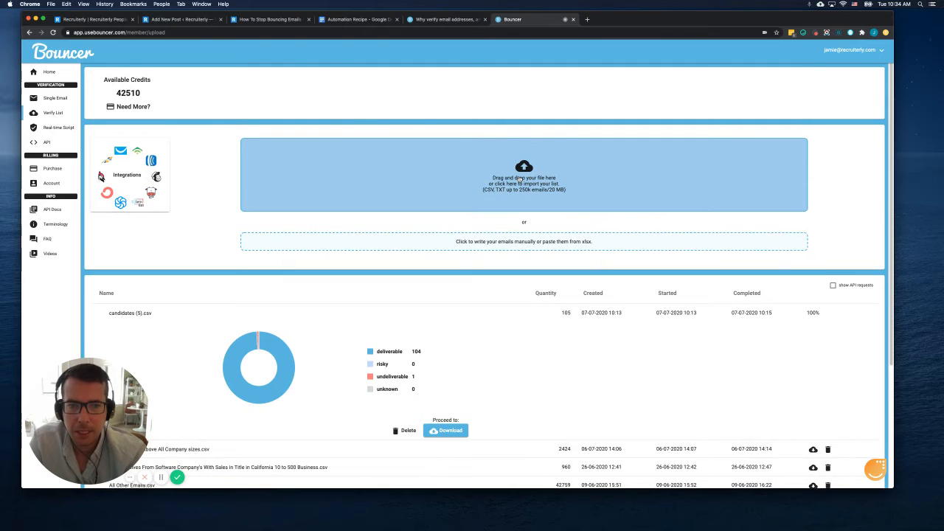
pyautogui.click(686, 174)
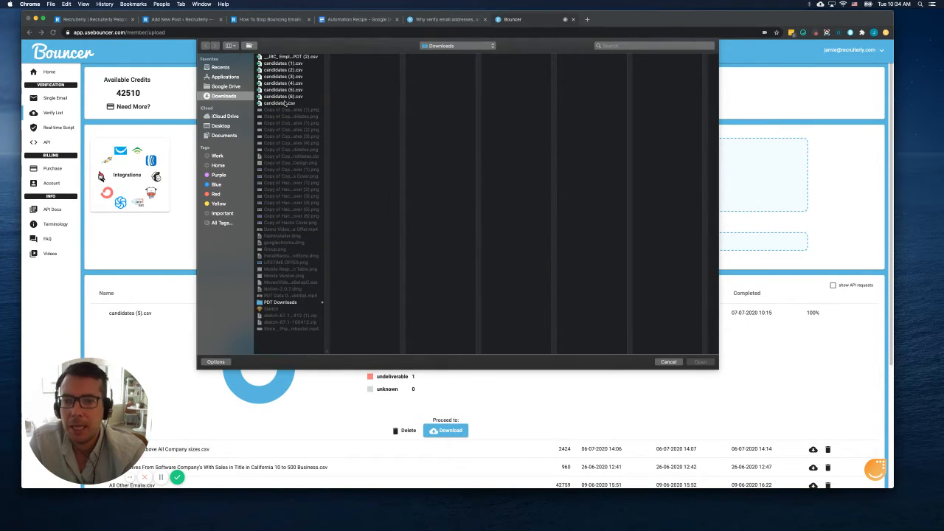
pyautogui.click(293, 97)
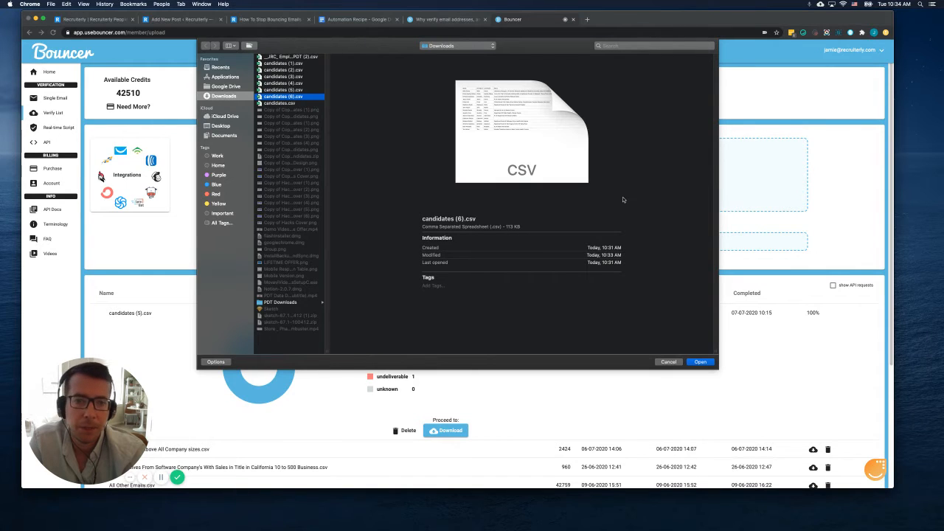
pyautogui.click(699, 362)
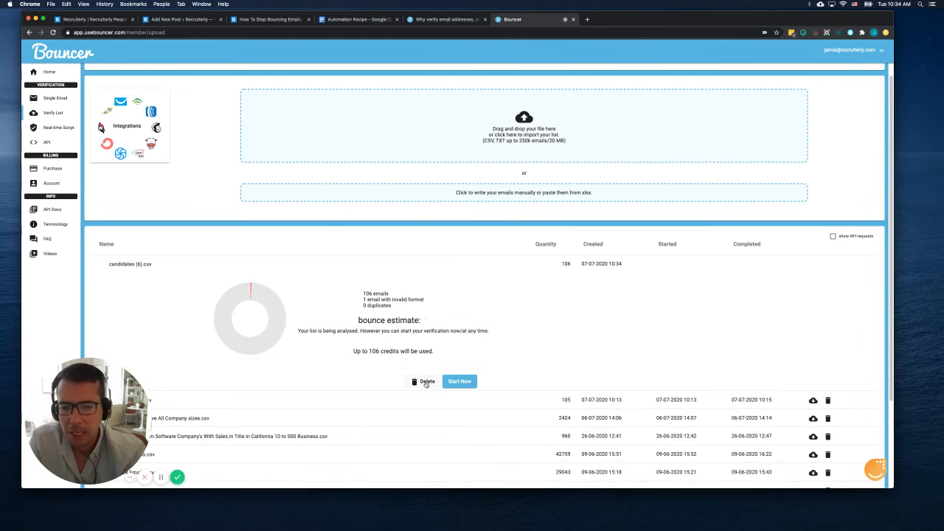
# Step: Delete the uploaded candidates (6).csv verification request and confirm its permanent removal
pyautogui.click(426, 384)
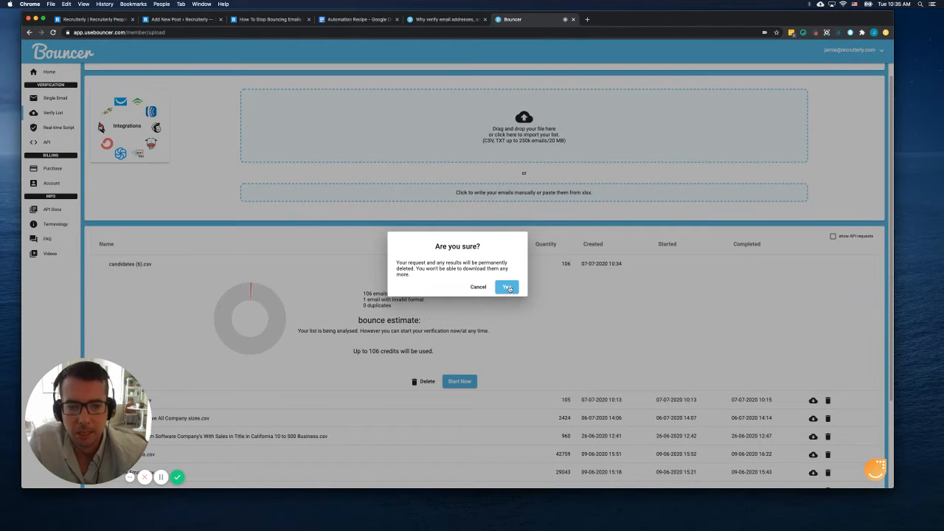
pyautogui.click(508, 287)
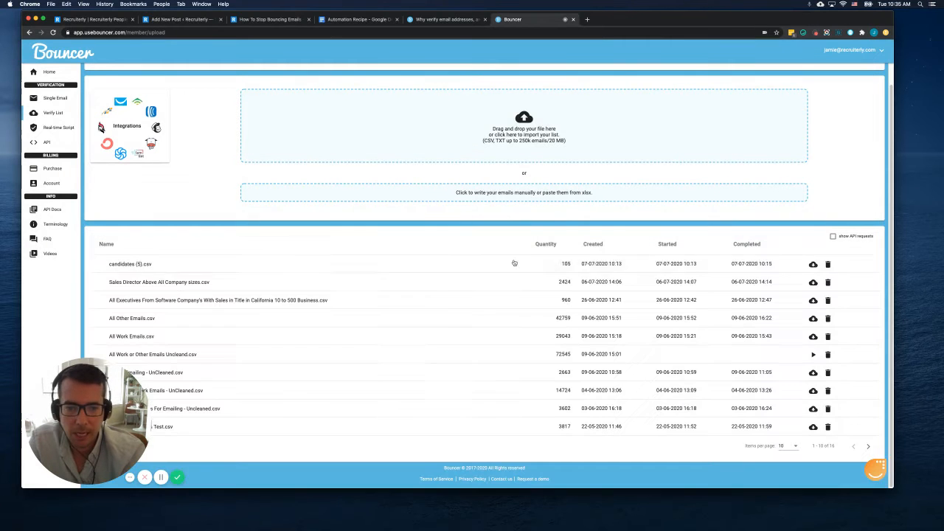
# Step: Expand the completed candidates (5).csv verification and examine its deliverable and undeliverable counts
pyautogui.click(447, 264)
pyautogui.scroll(-1, 468, 233)
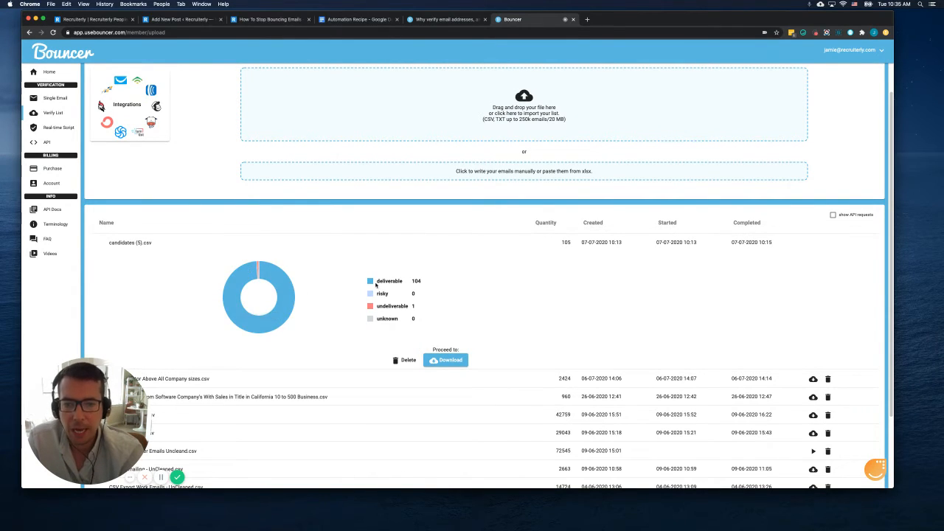
pyautogui.moveTo(375, 284); pyautogui.dragTo(415, 284)
pyautogui.click(431, 285)
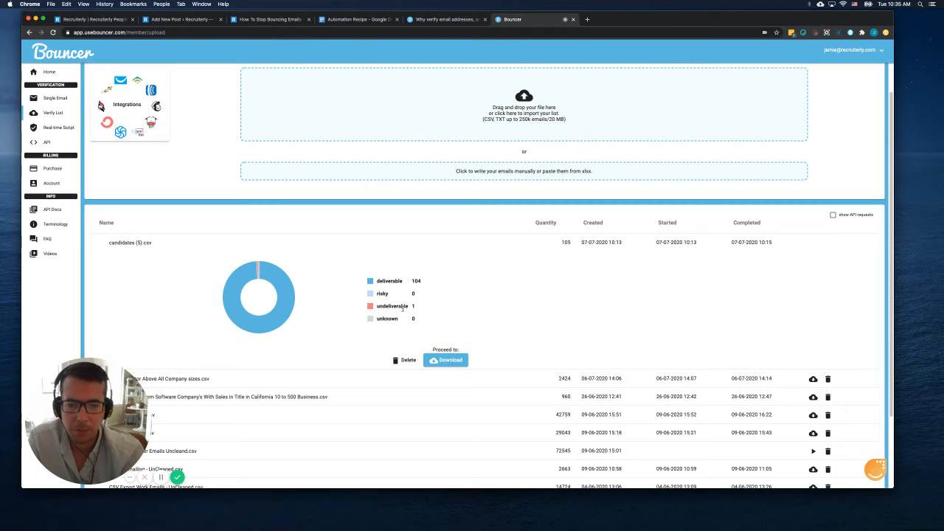
pyautogui.doubleClick(403, 308)
pyautogui.click(455, 306)
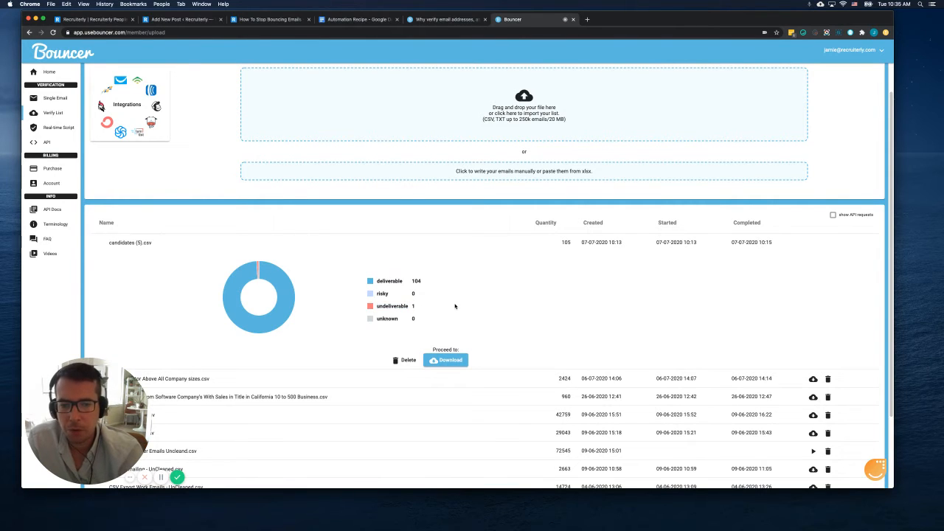
# Step: Open the download options for candidates (5).csv and compare the All, Safe to Send, Send with Caution and Custom selections
pyautogui.click(450, 361)
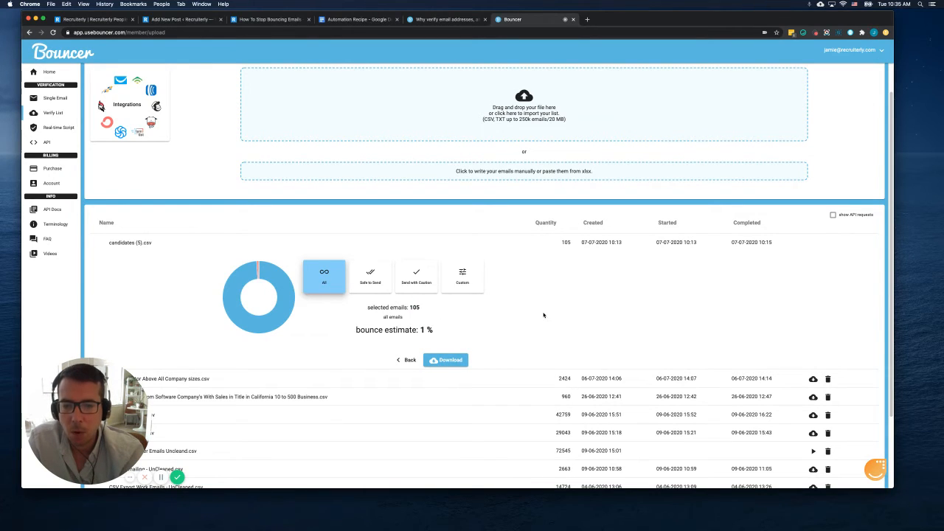
pyautogui.click(366, 287)
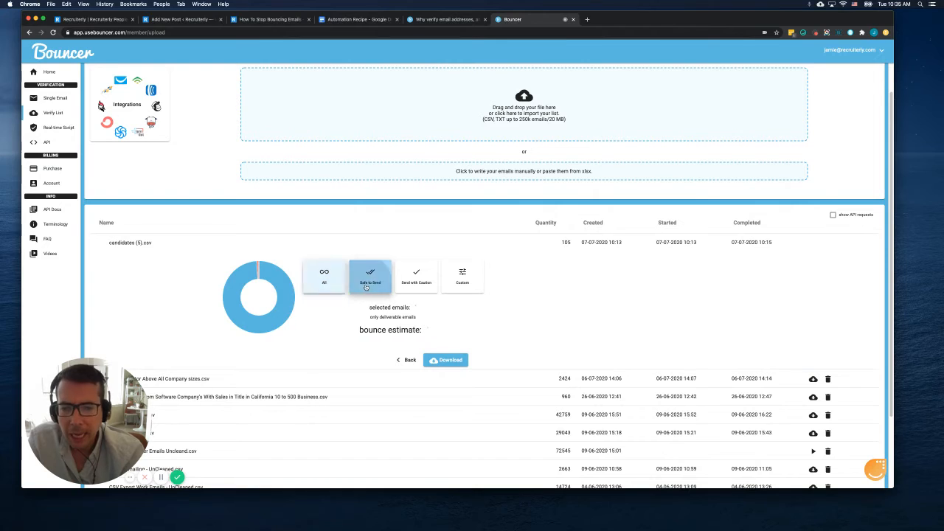
pyautogui.click(413, 283)
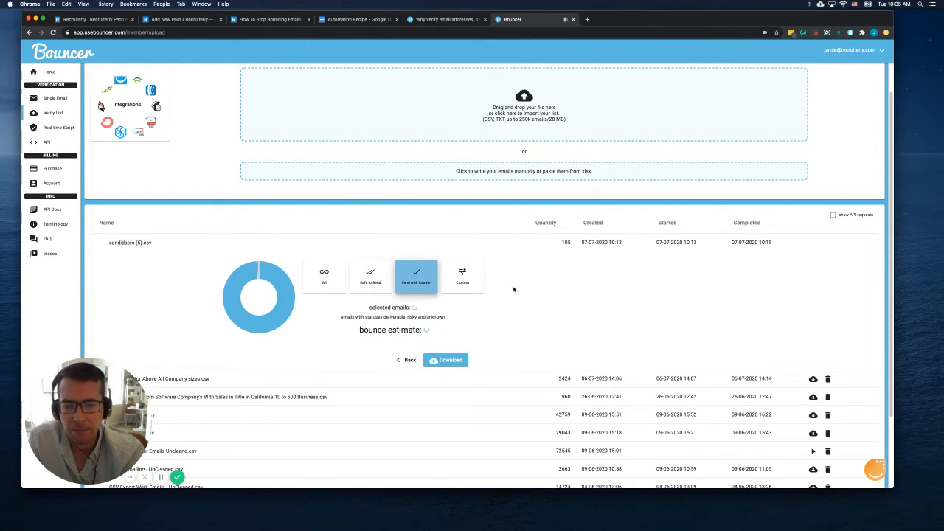
pyautogui.click(322, 283)
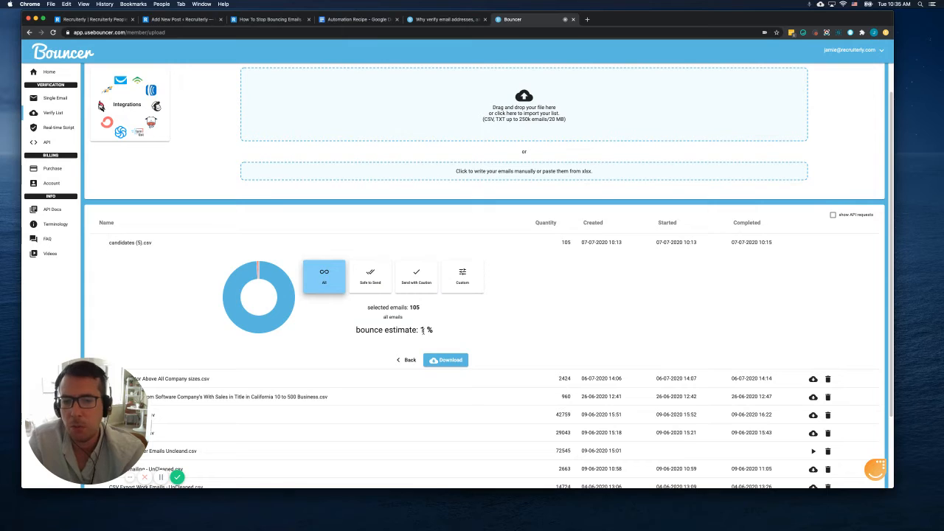
pyautogui.click(371, 285)
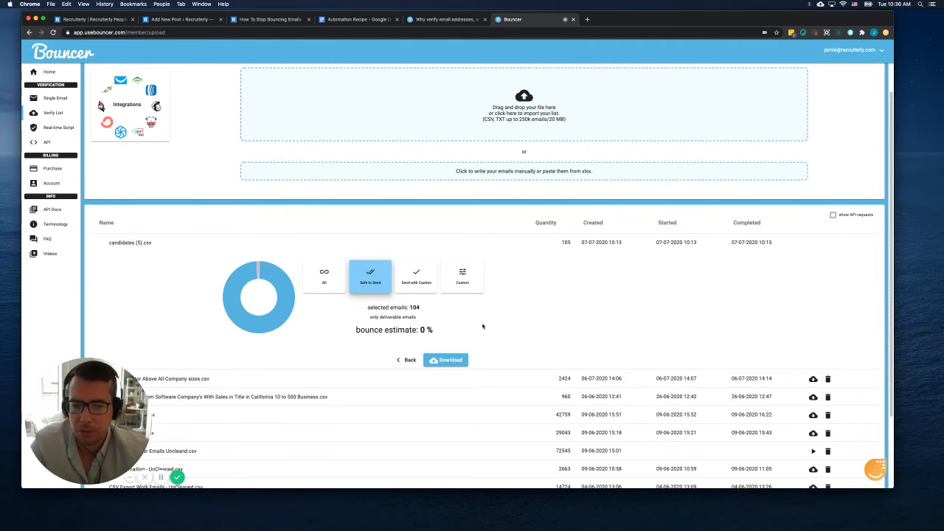
pyautogui.click(428, 280)
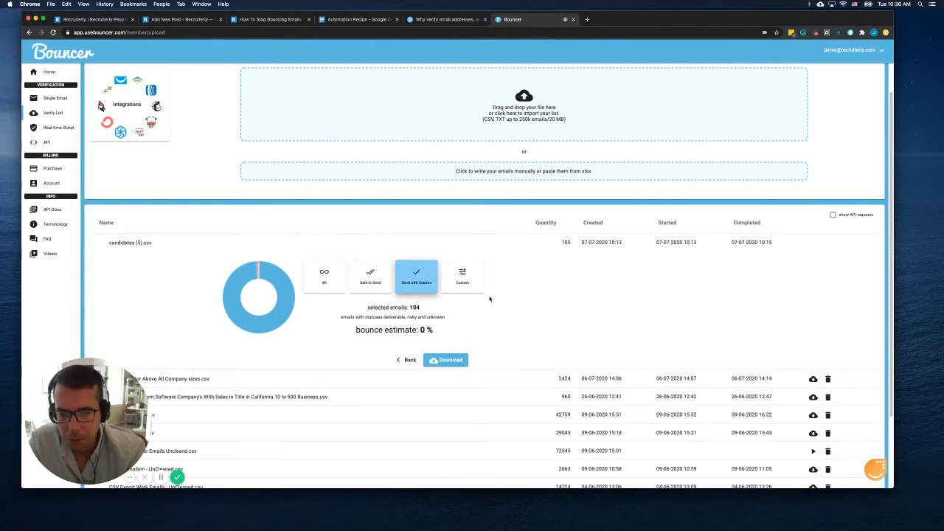
pyautogui.click(462, 275)
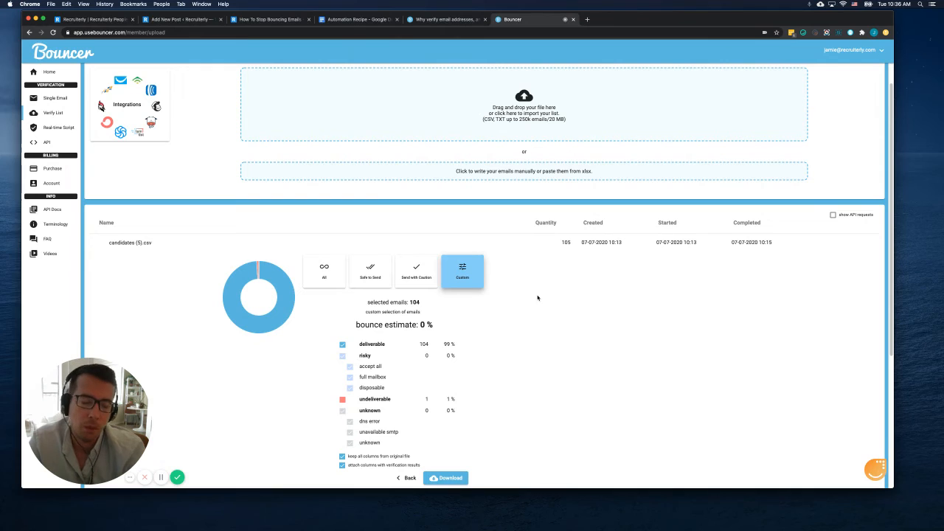
# Step: Download the Safe to Send selection of candidates (5).csv and open the downloaded file in Excel
pyautogui.click(369, 275)
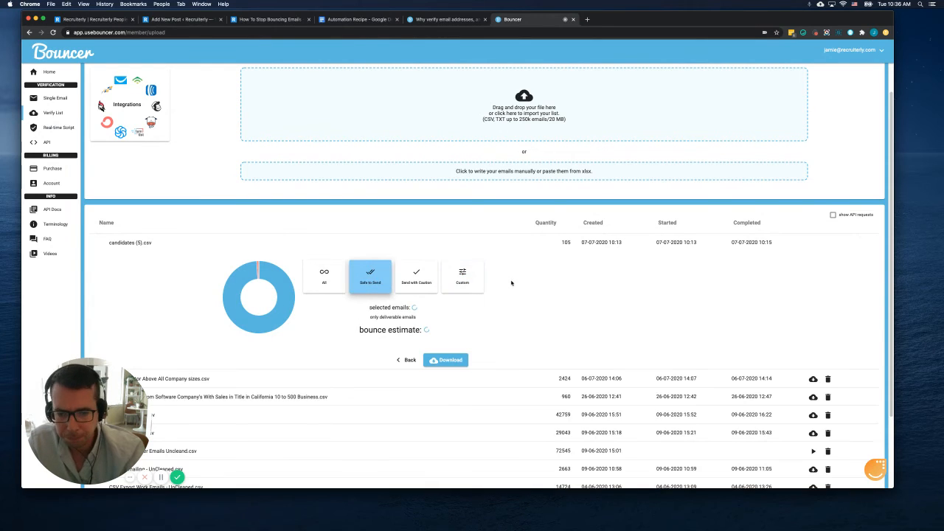
pyautogui.click(448, 360)
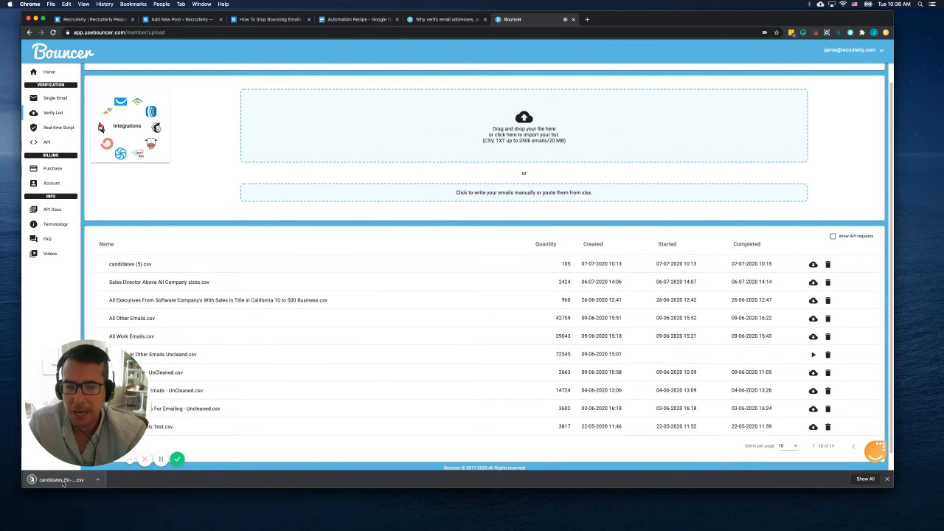
pyautogui.click(62, 480)
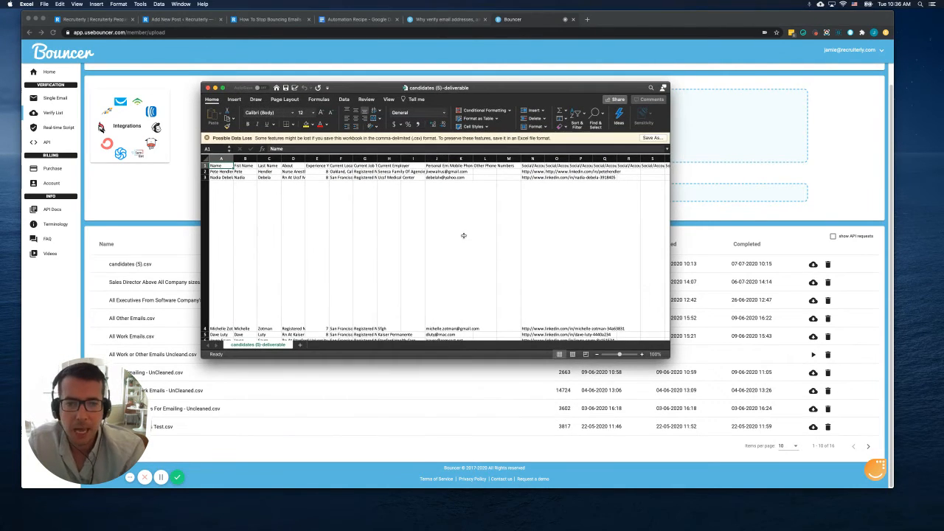
# Step: Enlarge the workbook window and turn off text wrapping for all cells of the candidates (5)-deliverable sheet
pyautogui.click(205, 159)
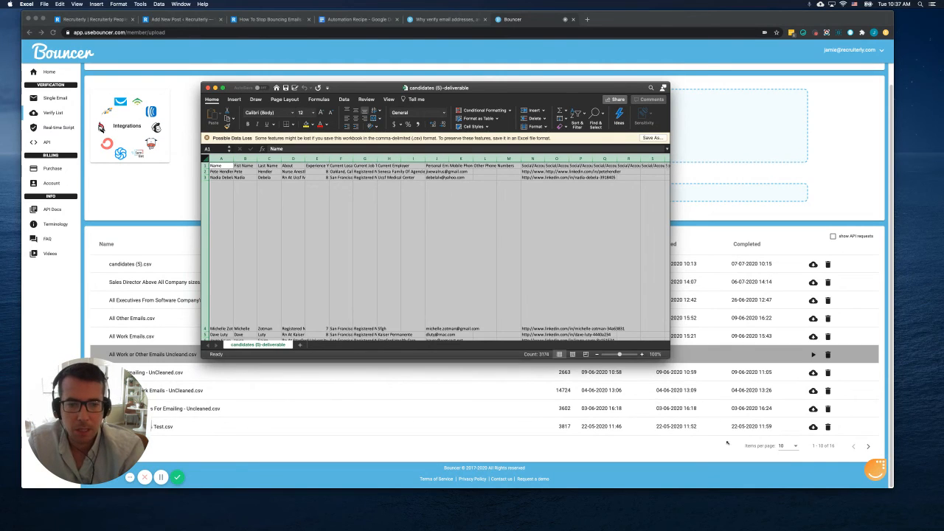
pyautogui.moveTo(668, 358); pyautogui.dragTo(731, 447)
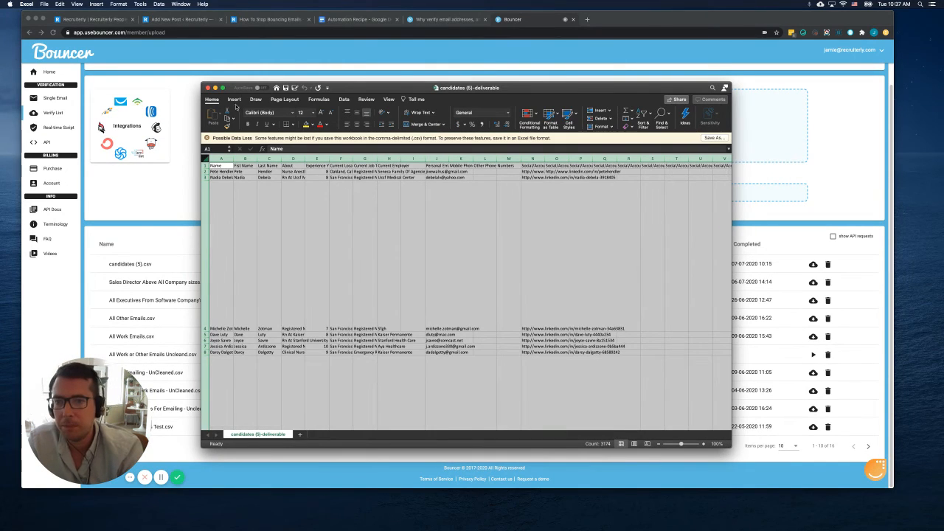
pyautogui.rightClick(349, 204)
pyautogui.click(460, 246)
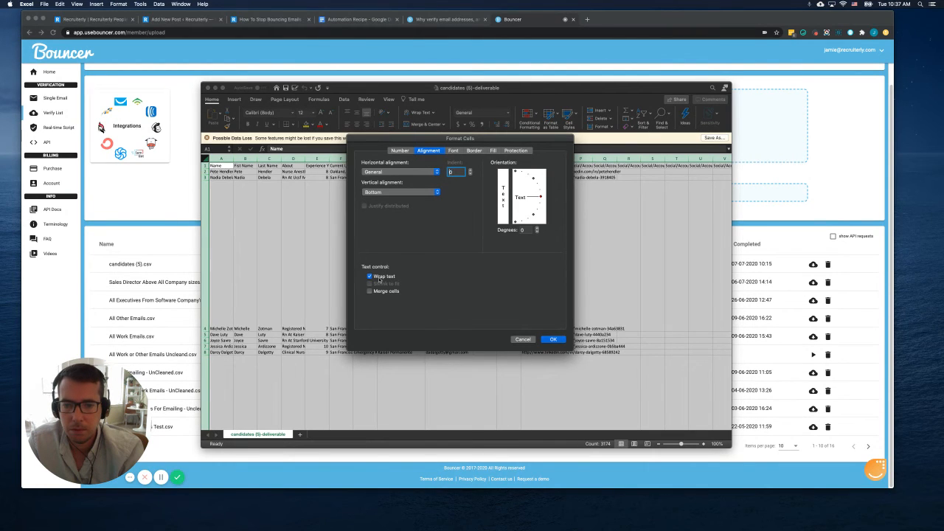
pyautogui.click(552, 340)
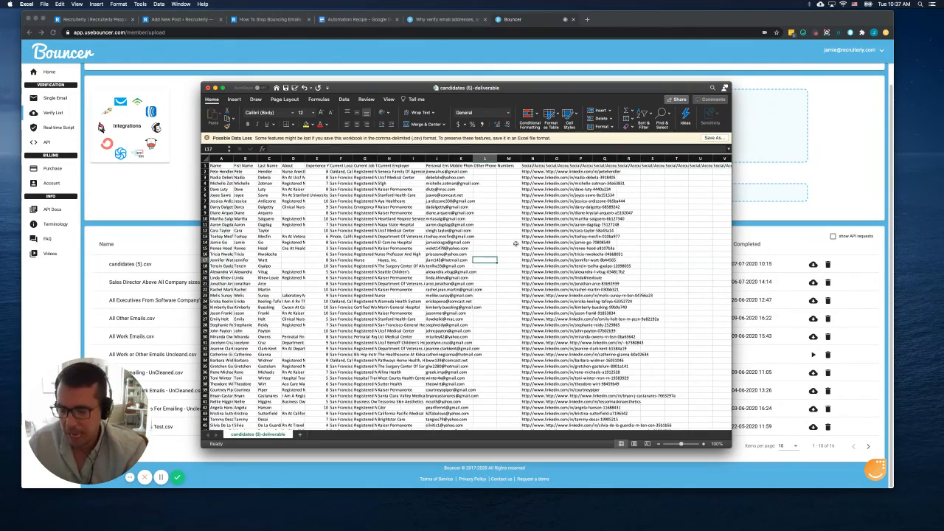
# Step: Find the verification columns at the far end of the sheet and review their headers from status to free
pyautogui.hscroll(10, 516, 243)
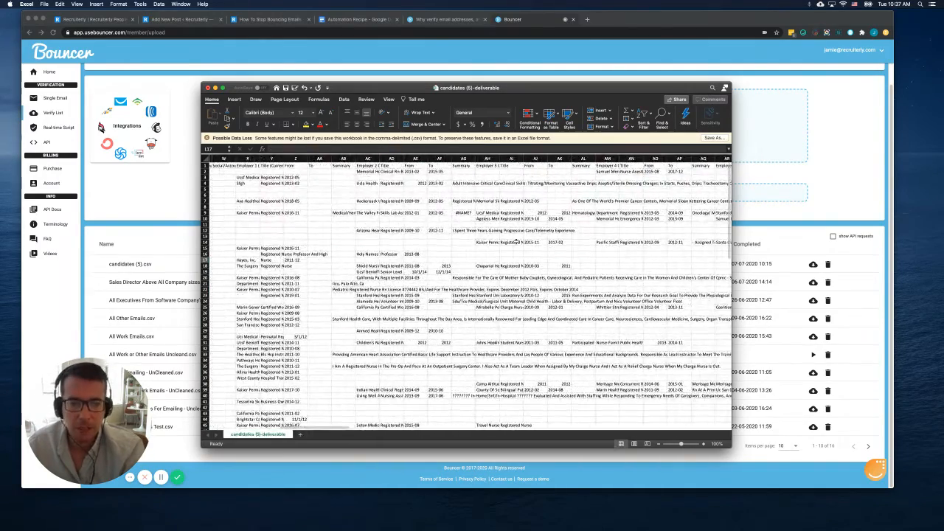
pyautogui.hscroll(20, 515, 241)
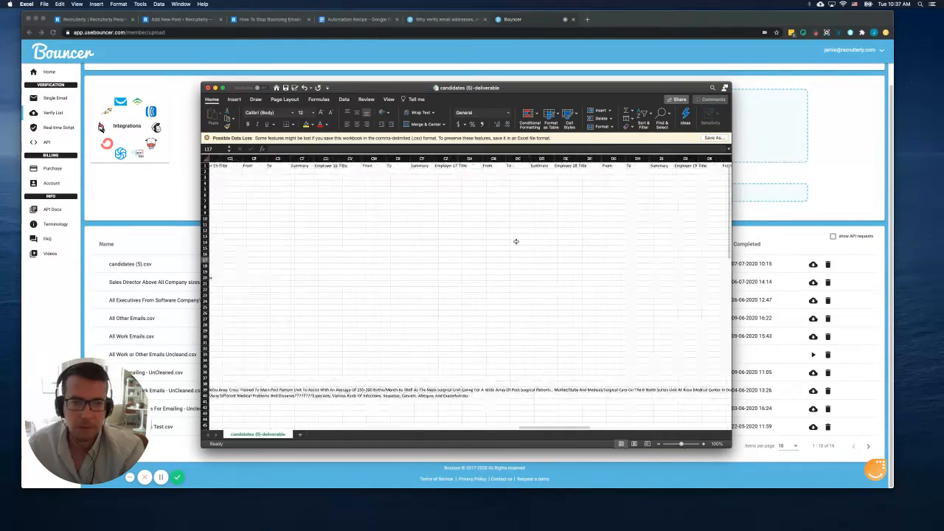
pyautogui.hscroll(8, 516, 241)
pyautogui.click(413, 211)
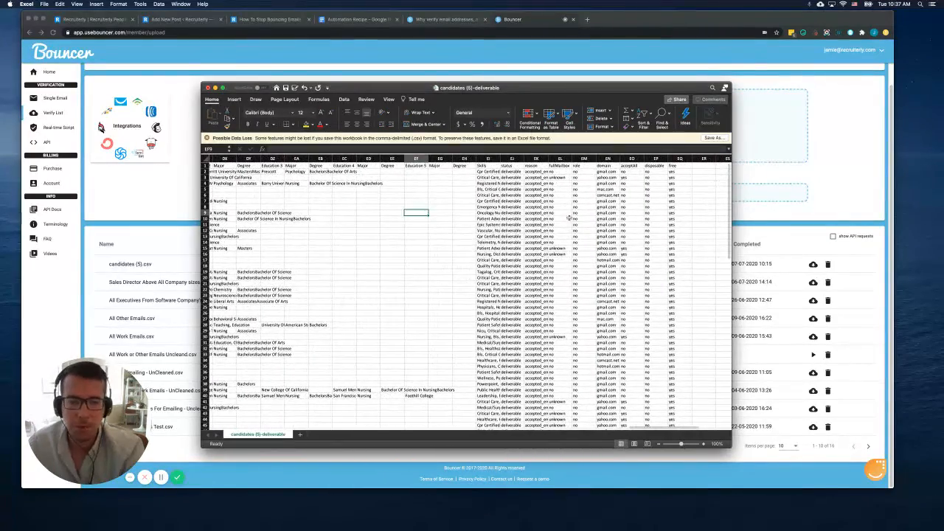
pyautogui.click(516, 166)
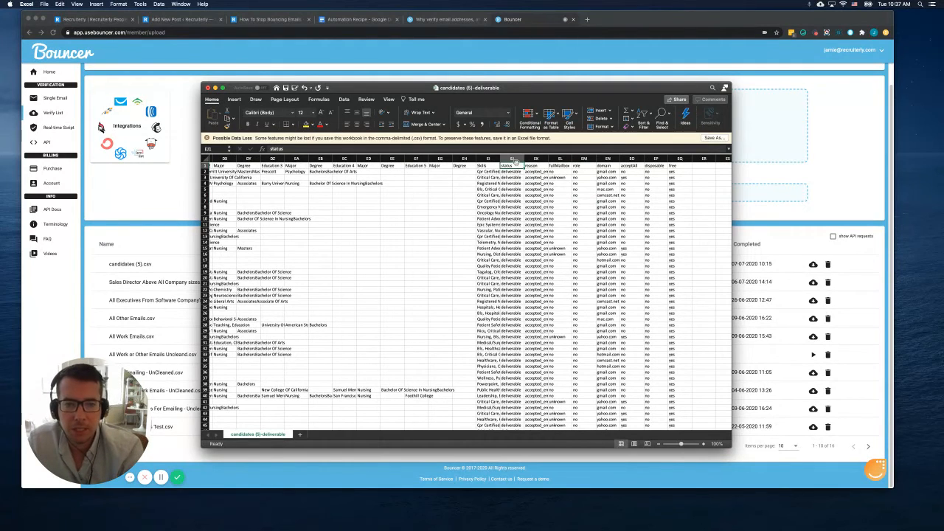
pyautogui.click(554, 230)
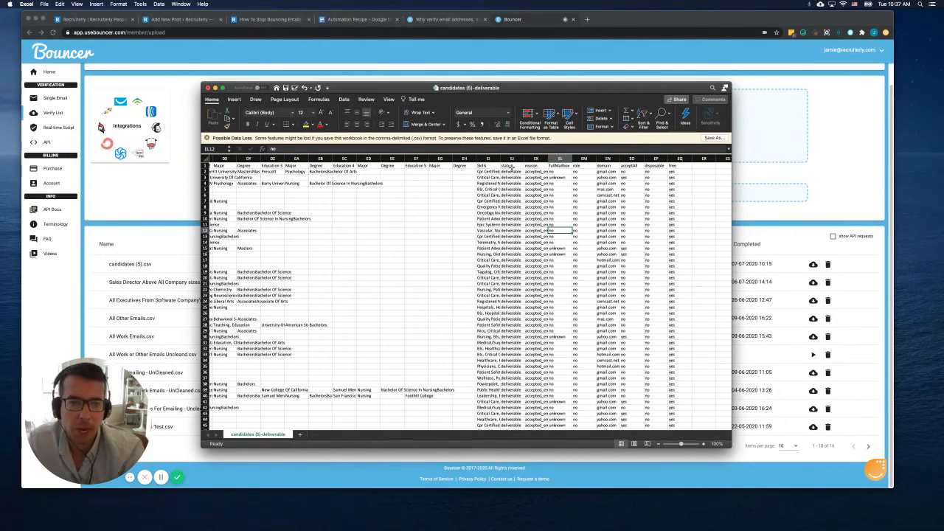
pyautogui.moveTo(511, 168); pyautogui.dragTo(689, 220)
pyautogui.click(631, 288)
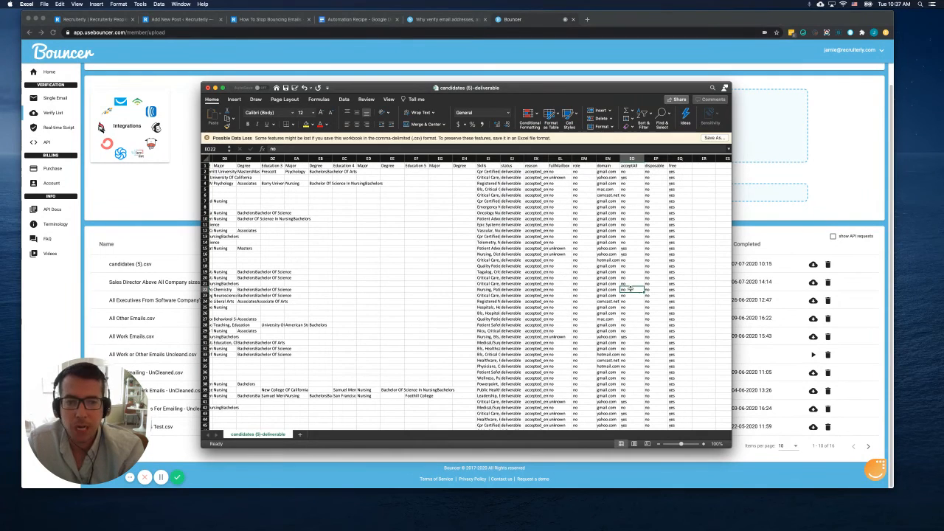
# Step: Examine the status values down the rows along with the reason, fullMailbox, role, domain and free columns
pyautogui.click(522, 177)
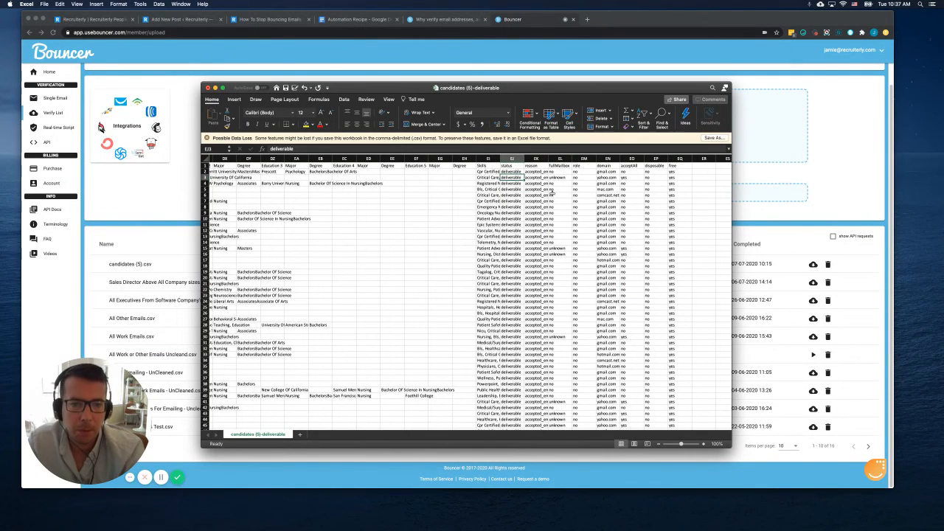
pyautogui.click(551, 192)
pyautogui.click(594, 183)
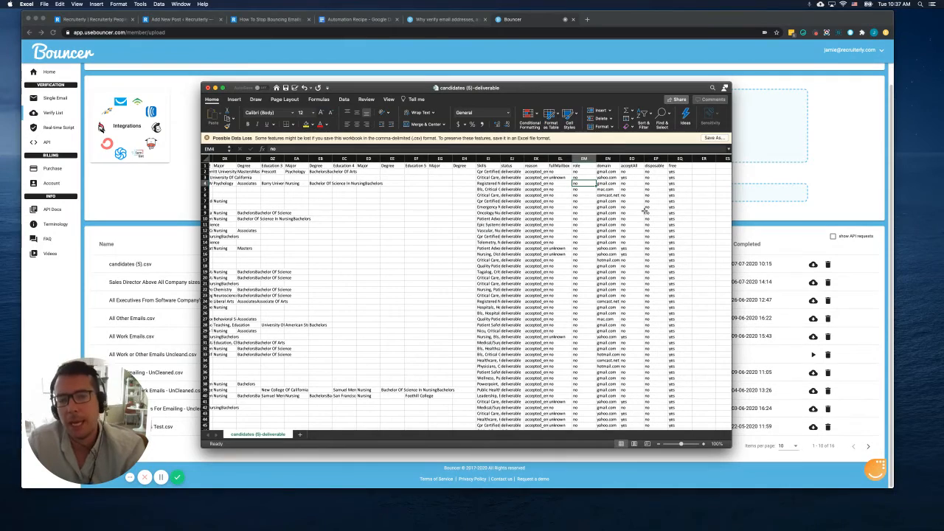
pyautogui.click(590, 219)
pyautogui.click(507, 166)
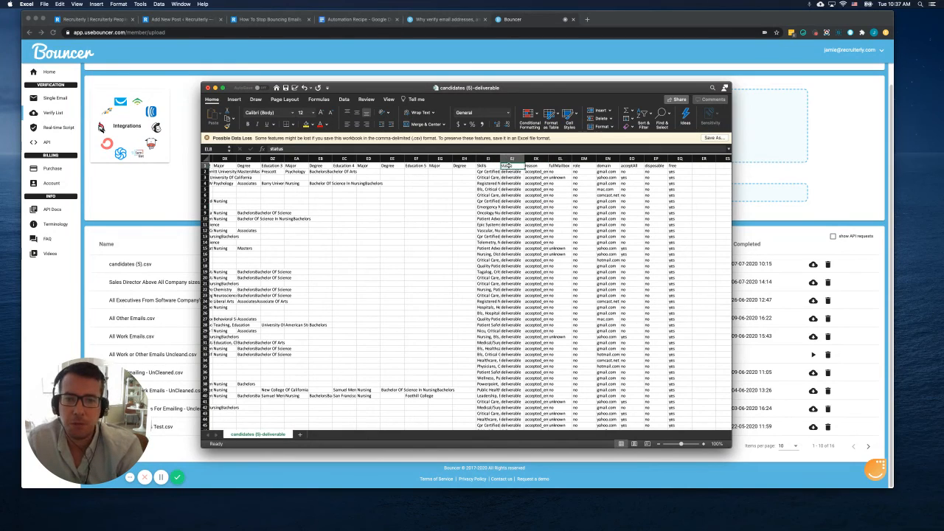
pyautogui.click(603, 170)
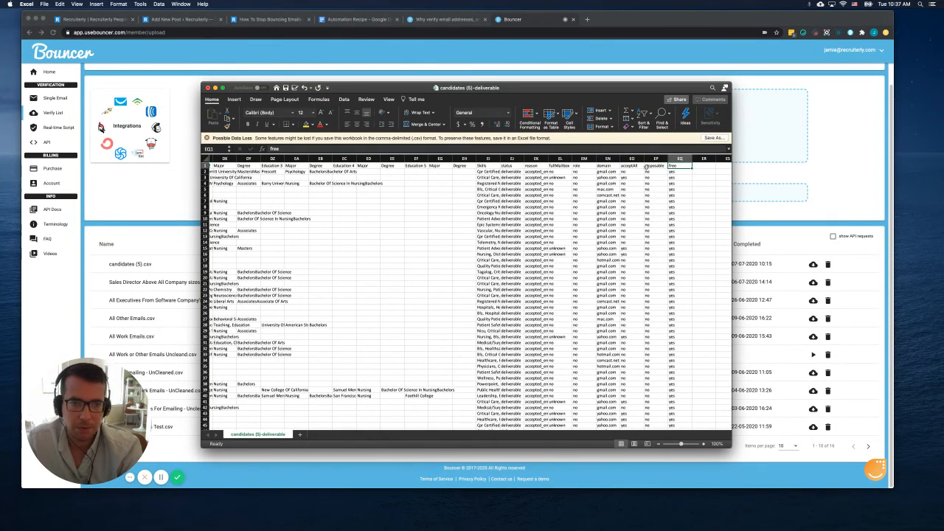
pyautogui.click(578, 217)
pyautogui.click(533, 220)
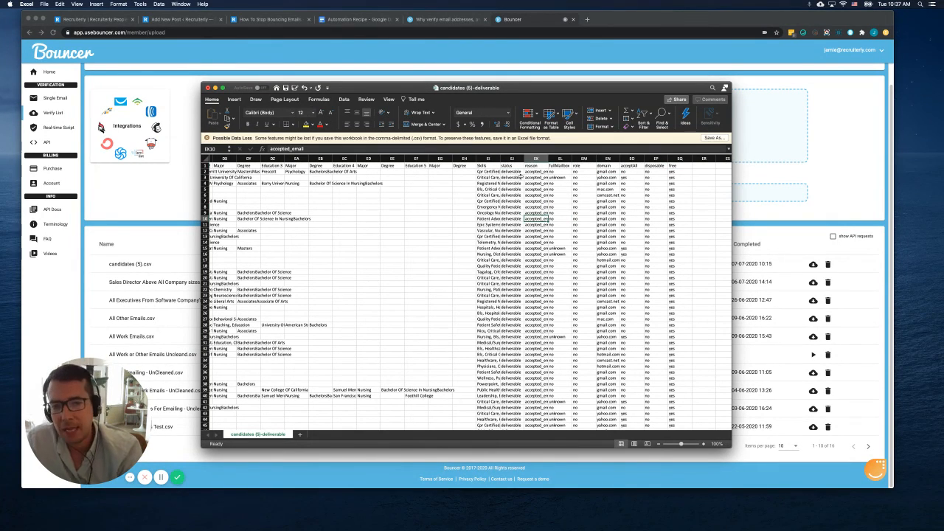
pyautogui.click(516, 177)
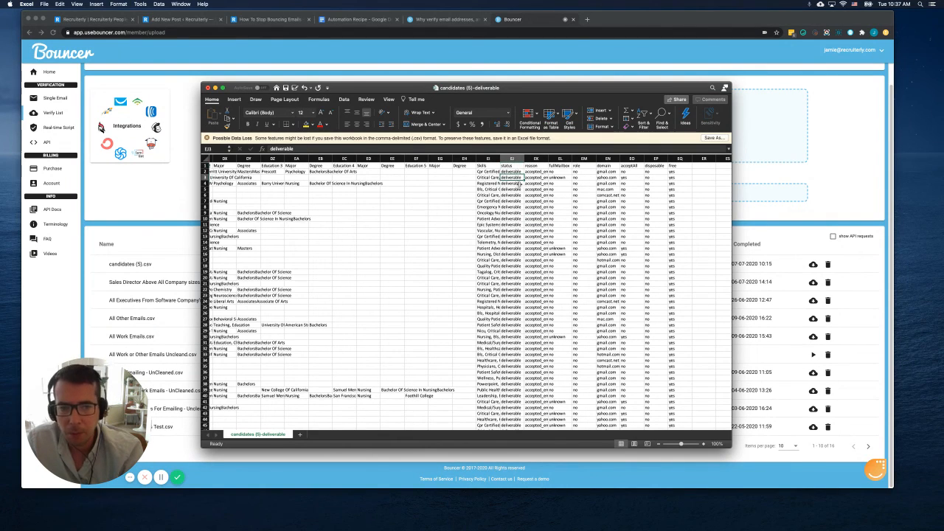
pyautogui.moveTo(517, 172); pyautogui.dragTo(515, 343)
pyautogui.click(590, 296)
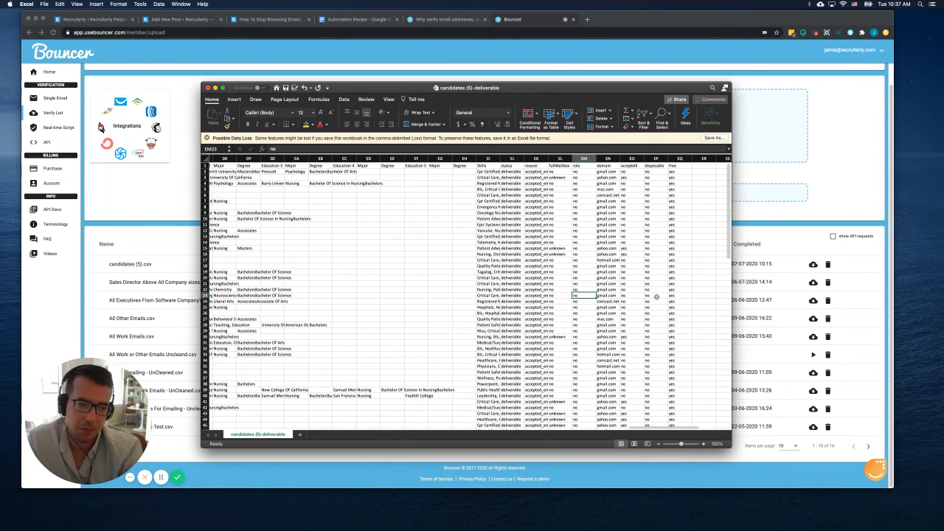